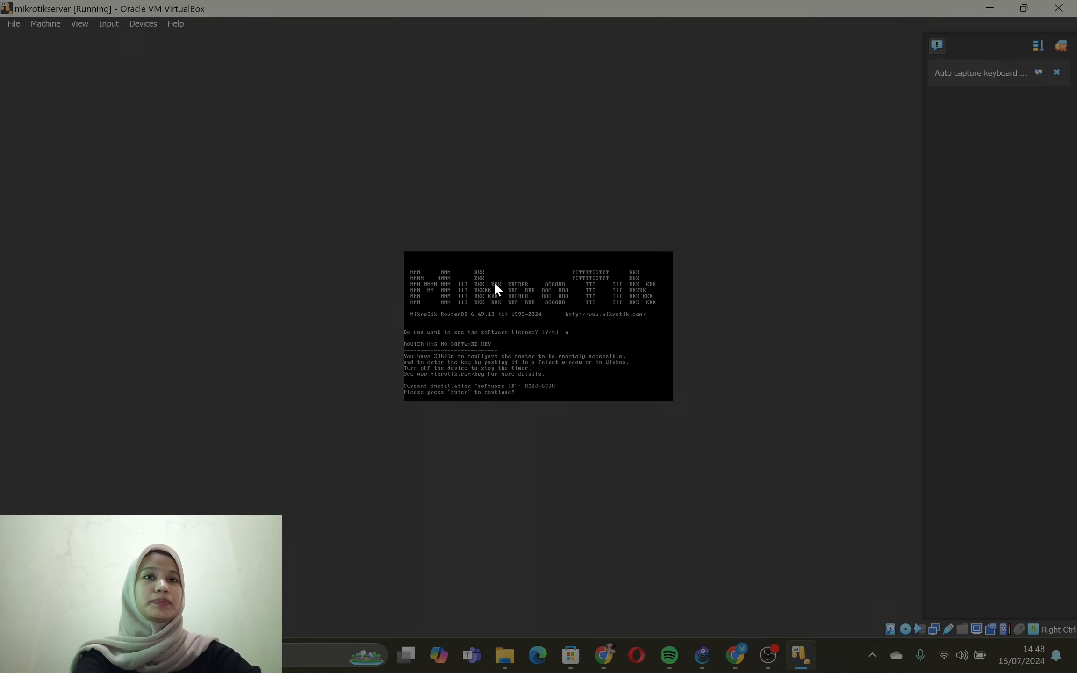
# - Continue past the software key notice and set the router's new admin password, entering it again in the repeat field
pyautogui.press('Return')
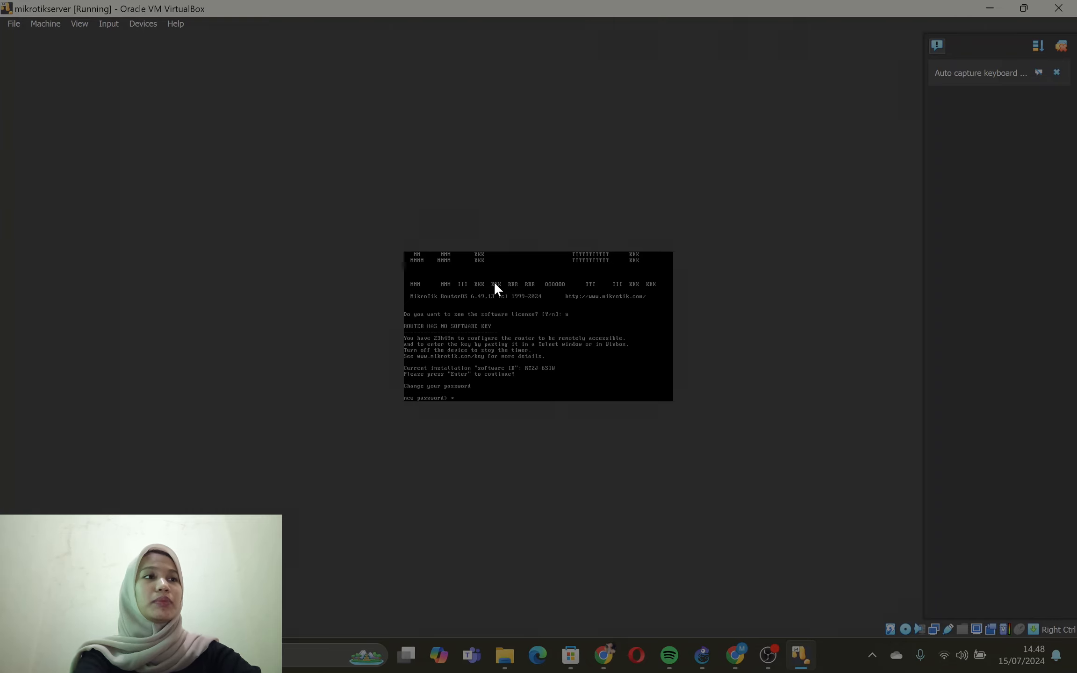
pyautogui.press('Return')
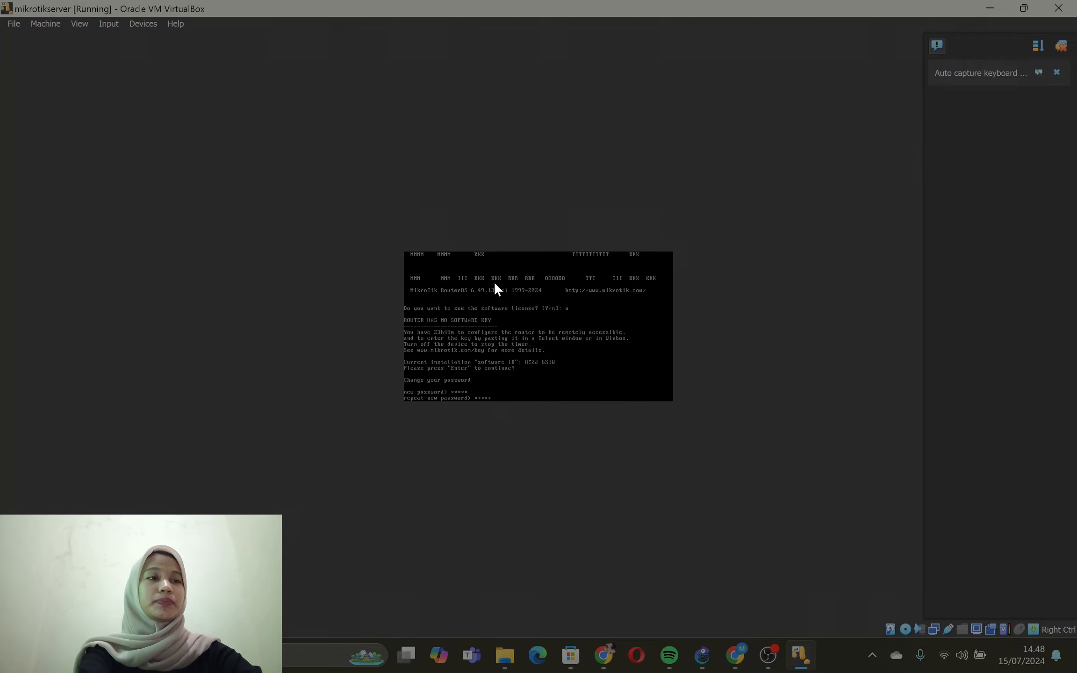
pyautogui.press('Return')
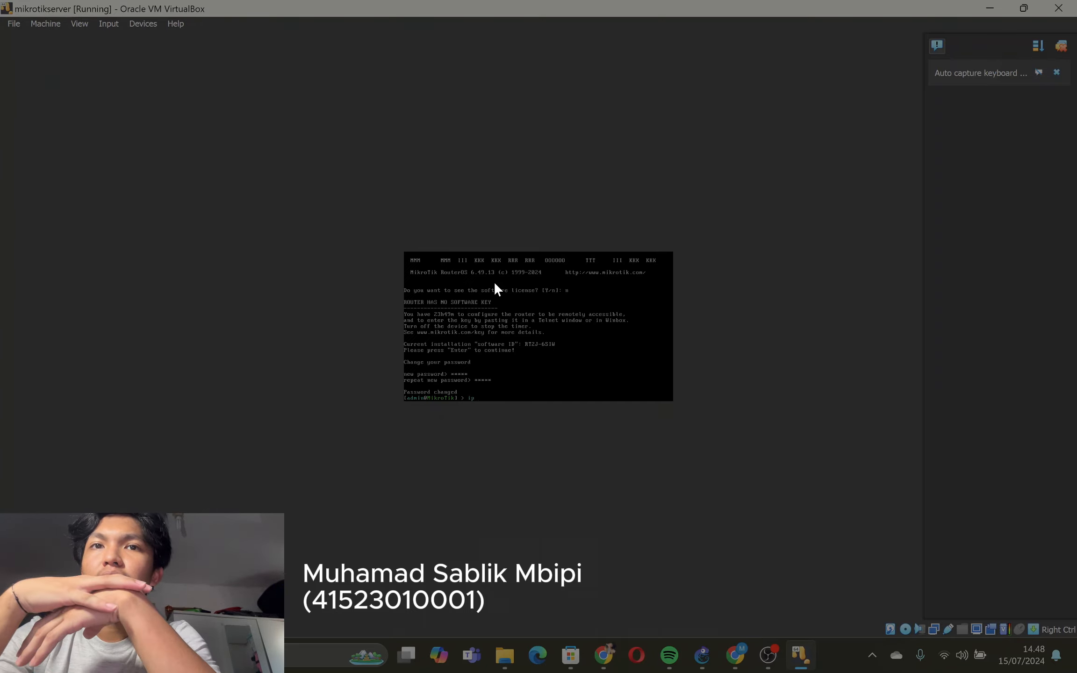
# - Add the IP address 192.168.100.1/25 to interface ether1 with the ip address add command
pyautogui.write('addres')
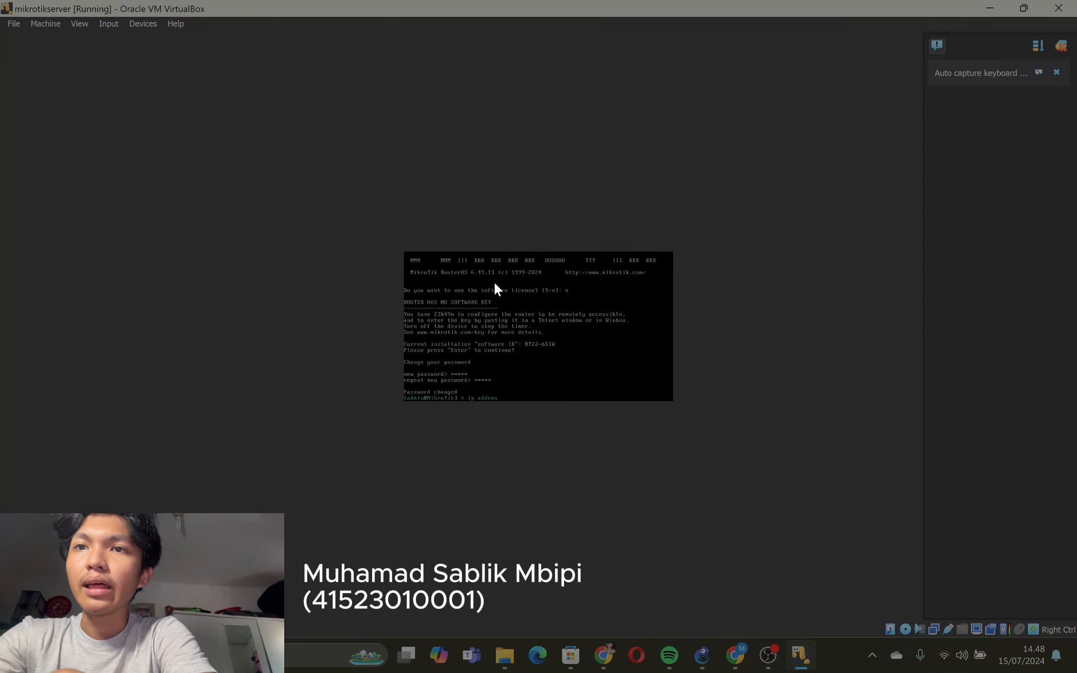
pyautogui.write('s')
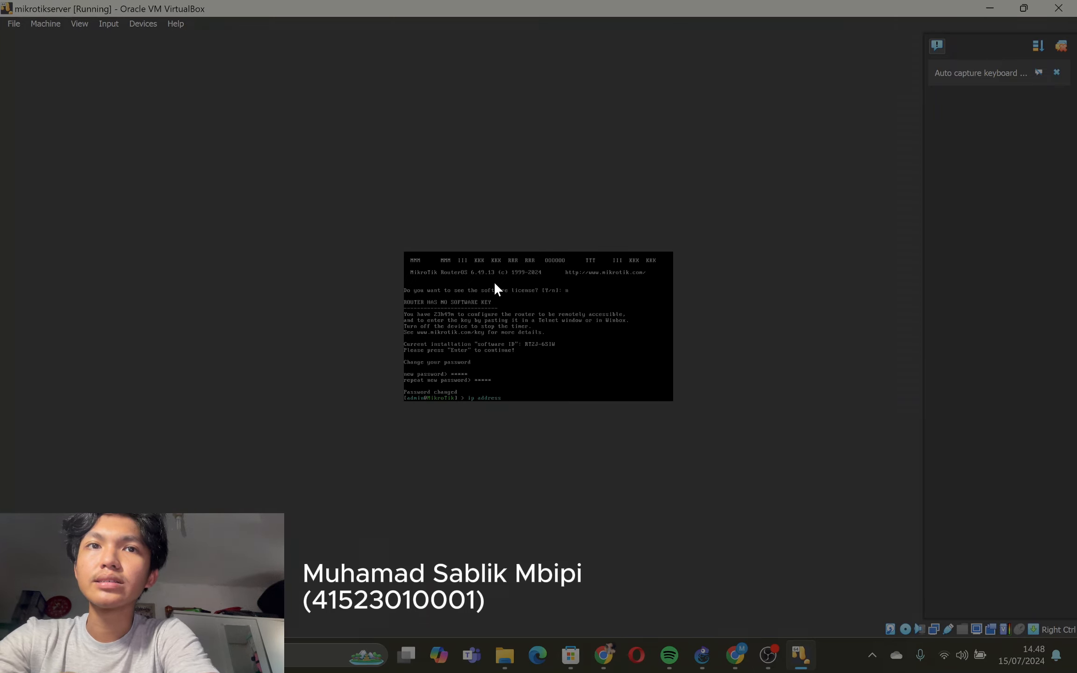
pyautogui.write(' add a')
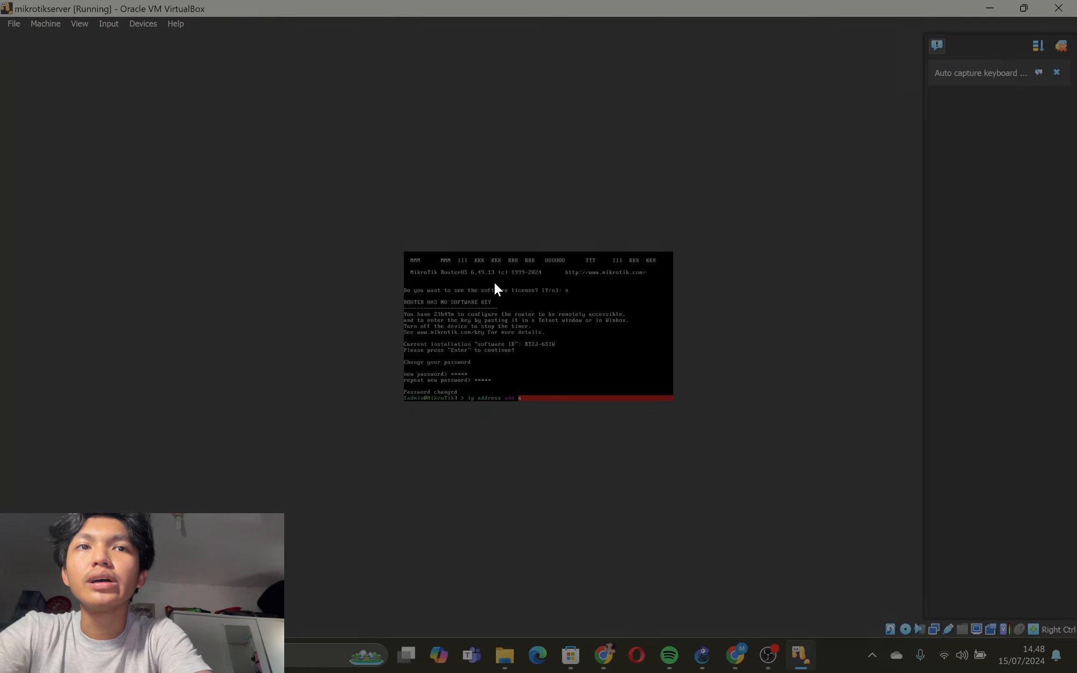
pyautogui.write('ddress=192')
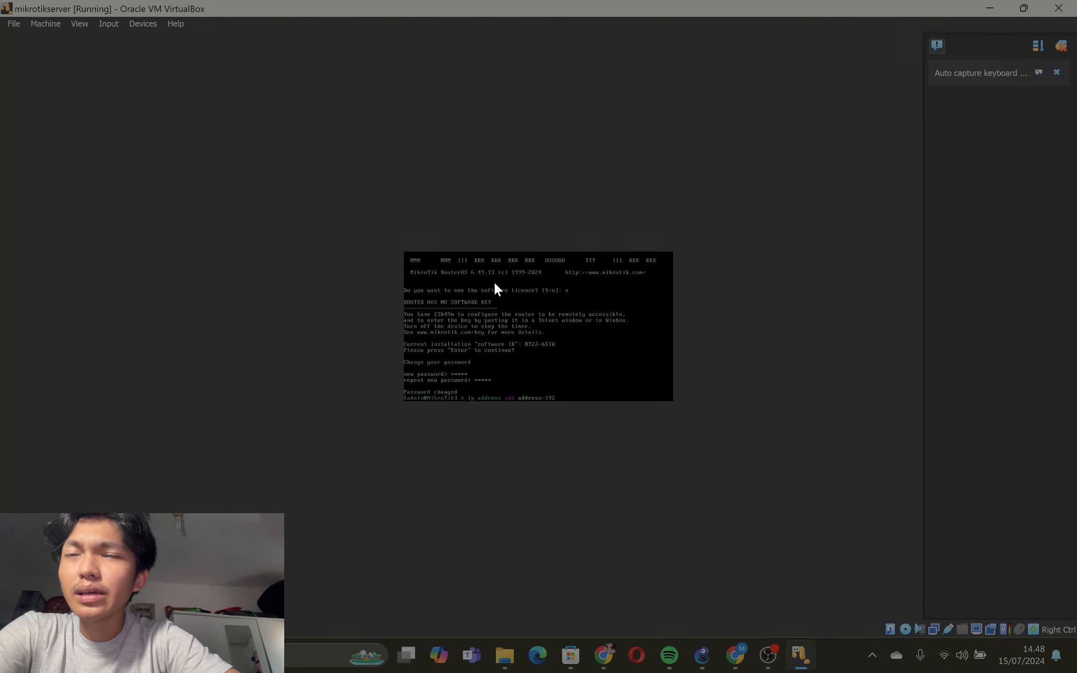
pyautogui.write('.168.100.1')
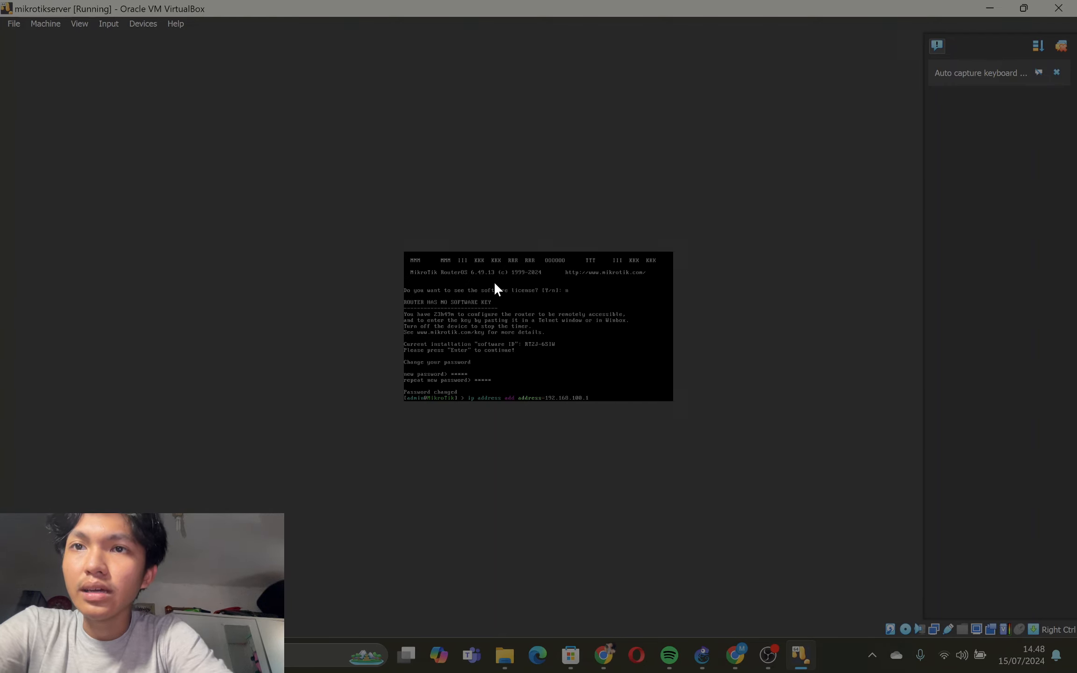
pyautogui.write('/25')
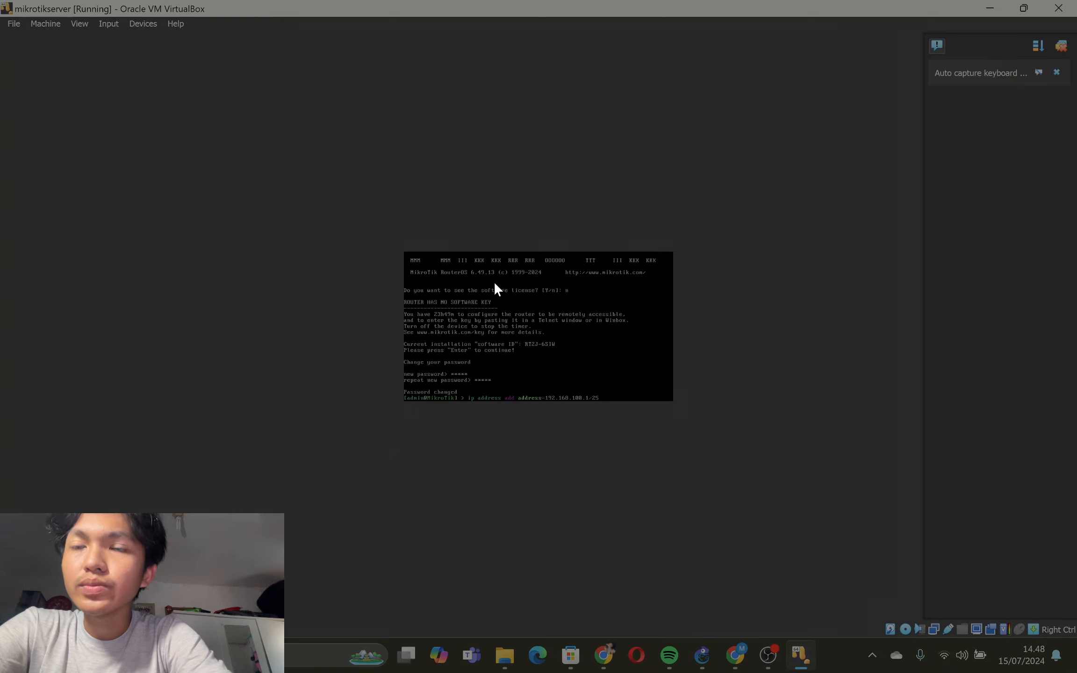
pyautogui.write(' interface=ether1')
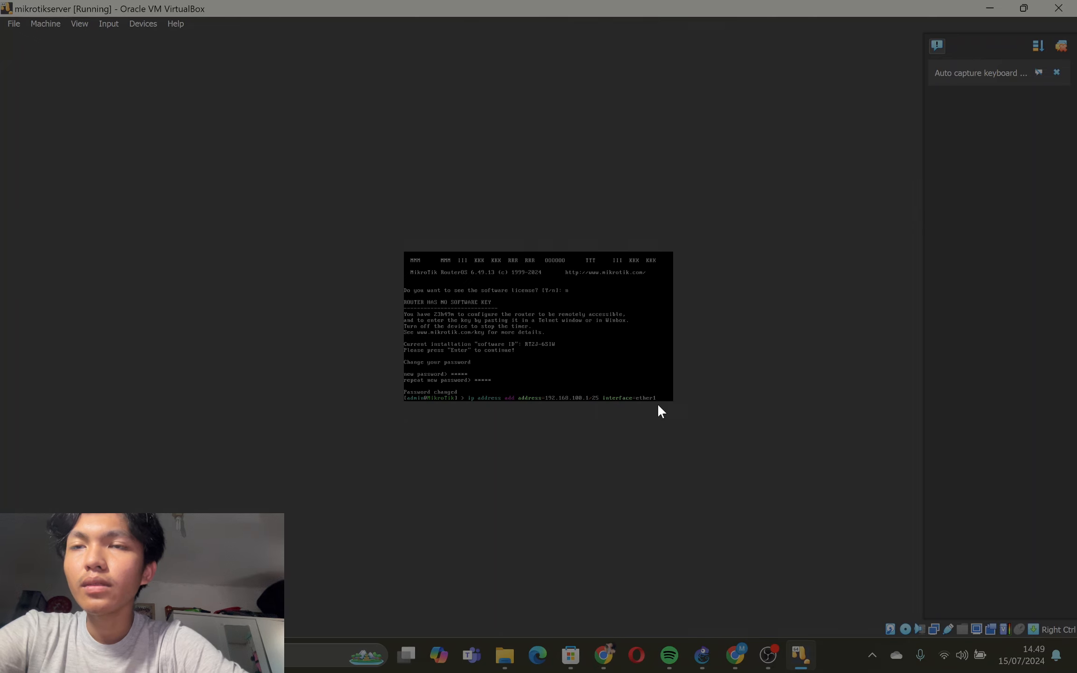
pyautogui.press('Return')
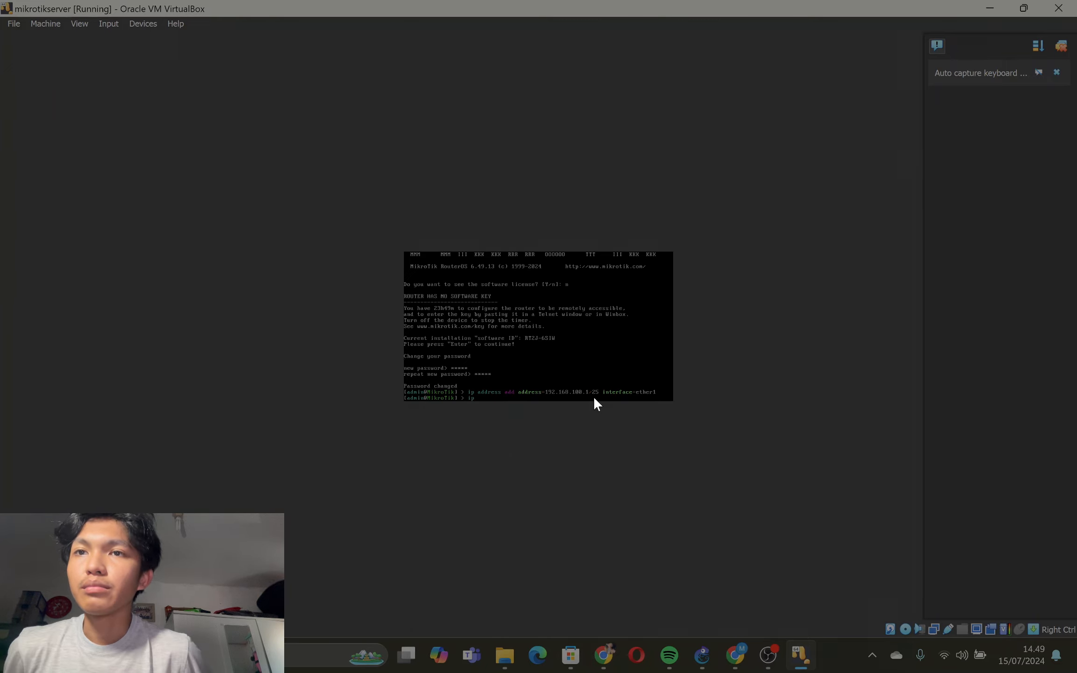
# - Run ip dhcp-server setup and choose ether1 as the DHCP server interface
pyautogui.write('dhcp-serv')
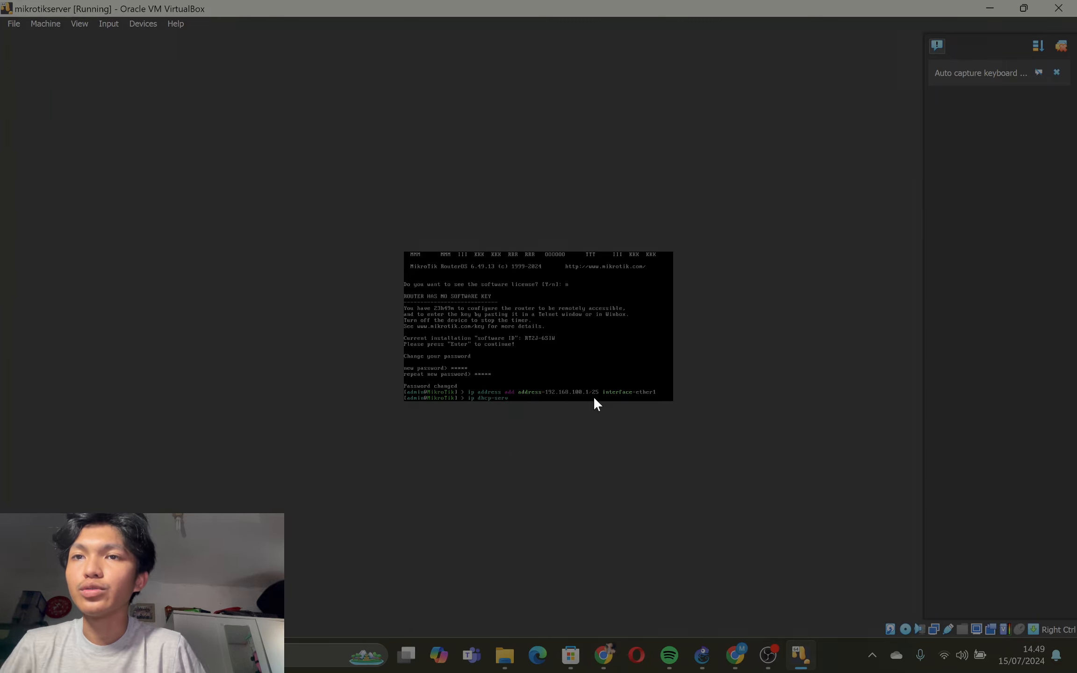
pyautogui.write('er')
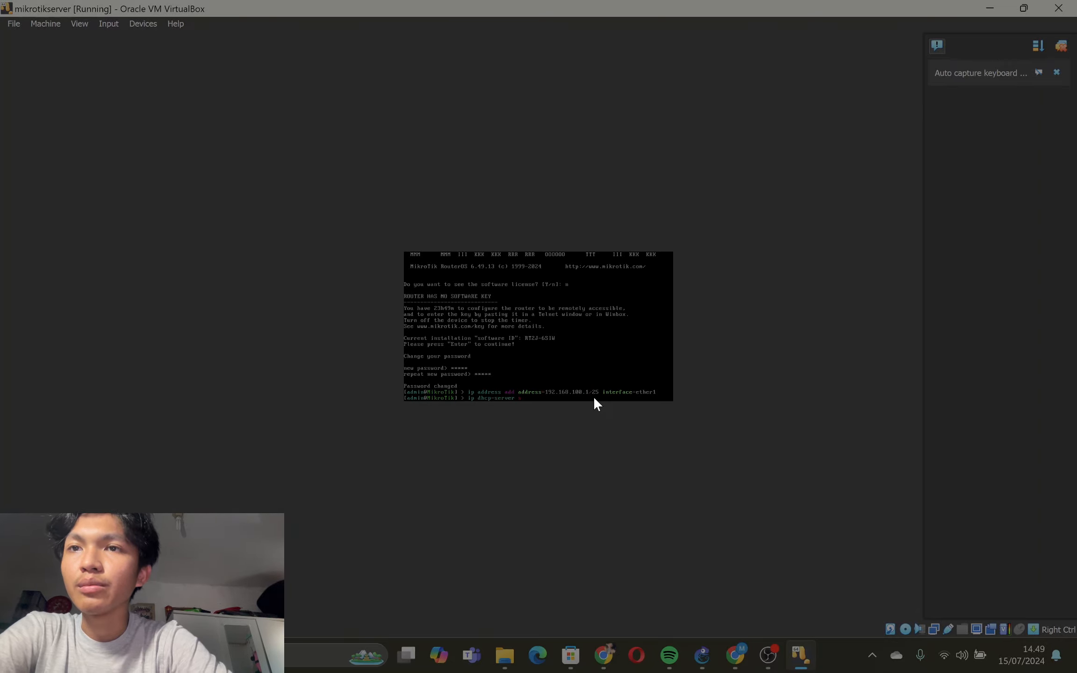
pyautogui.write(' setup')
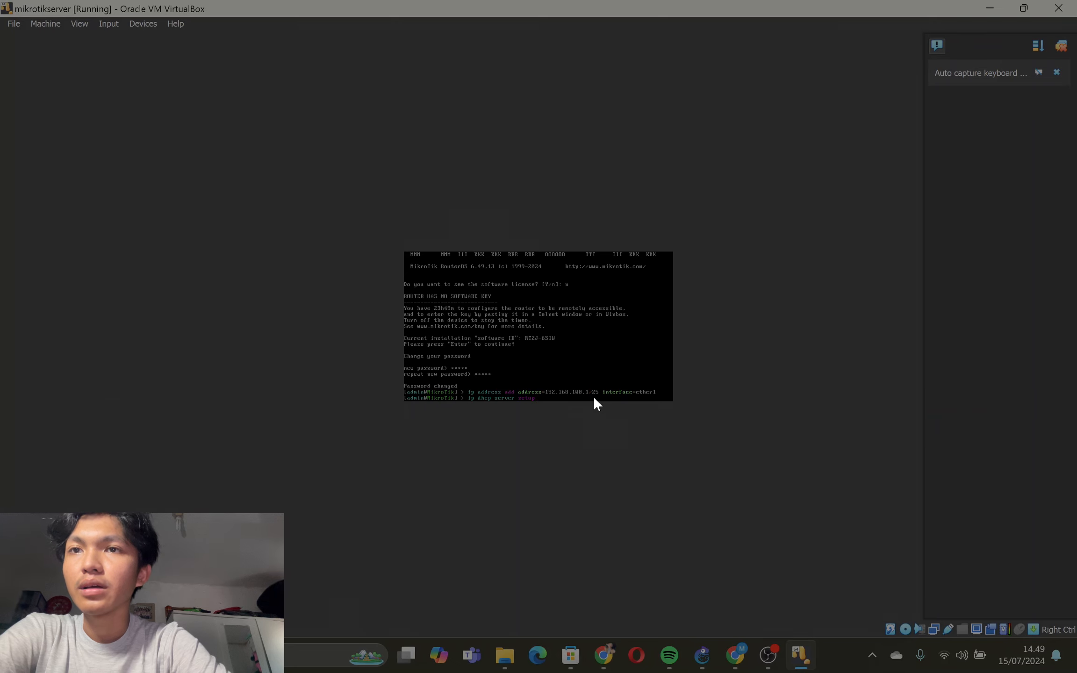
pyautogui.press('Return')
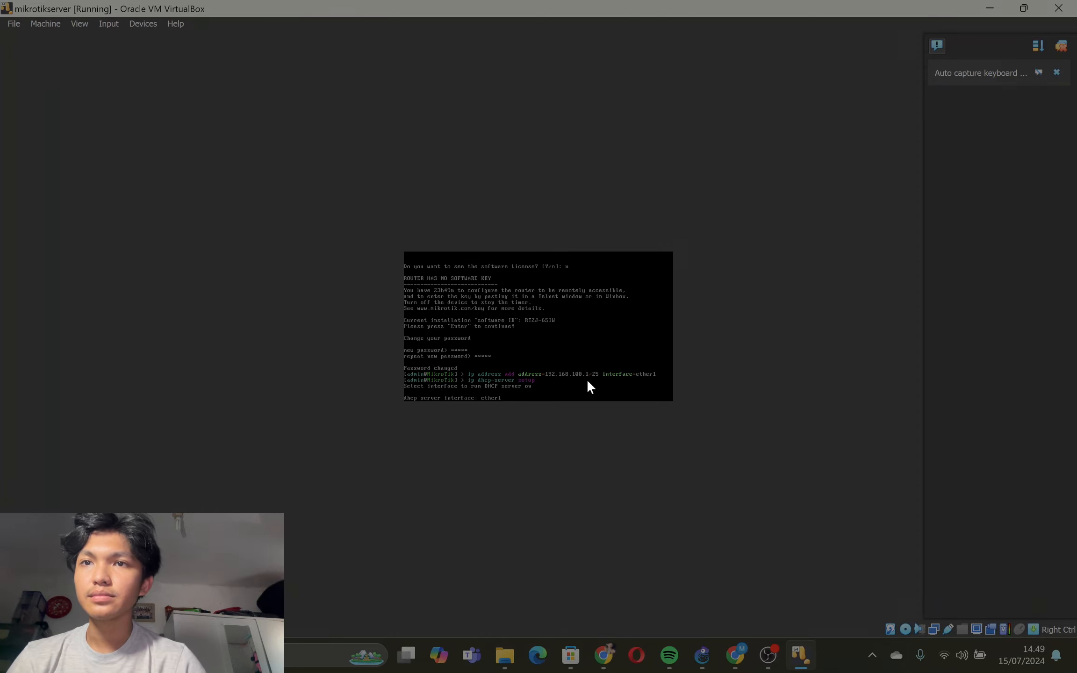
pyautogui.press('Return')
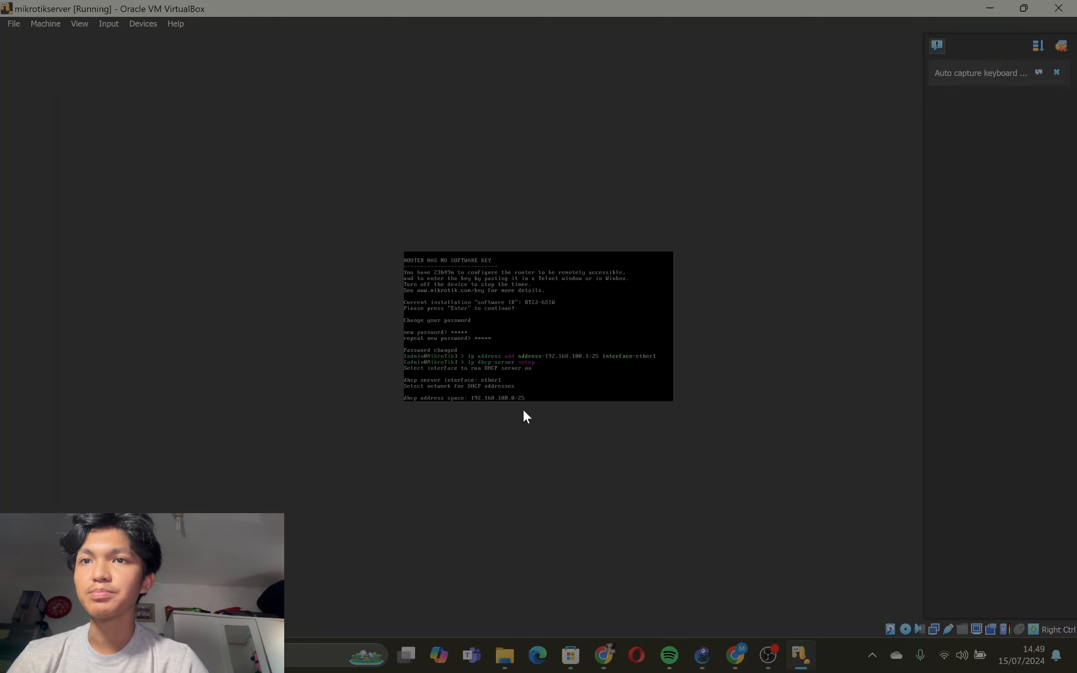
# - Accept DHCP address space 192.168.100.0/25, gateway 192.168.100.1 and address pool 192.168.100.2-192.168.100.126
pyautogui.press('Return')
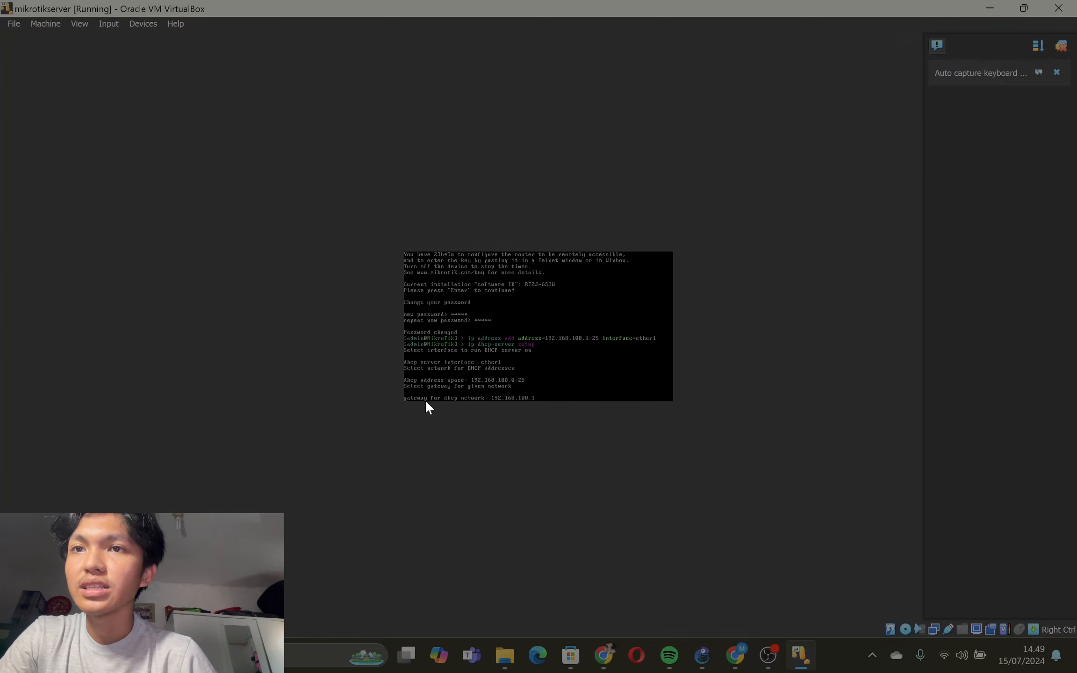
pyautogui.press('Return')
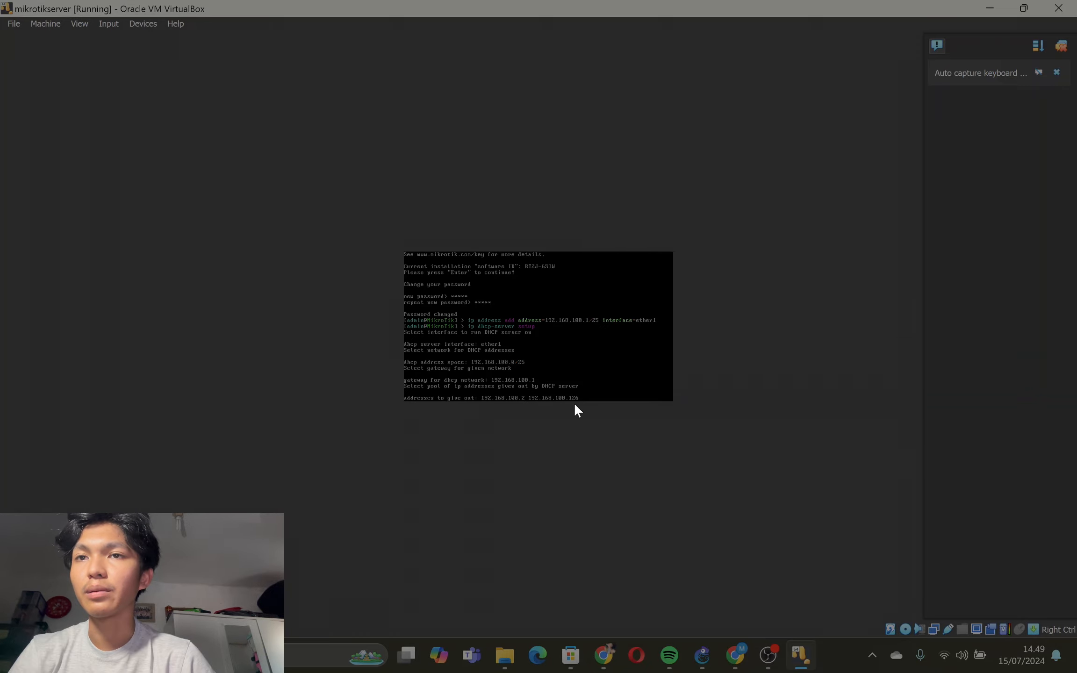
pyautogui.press('Return')
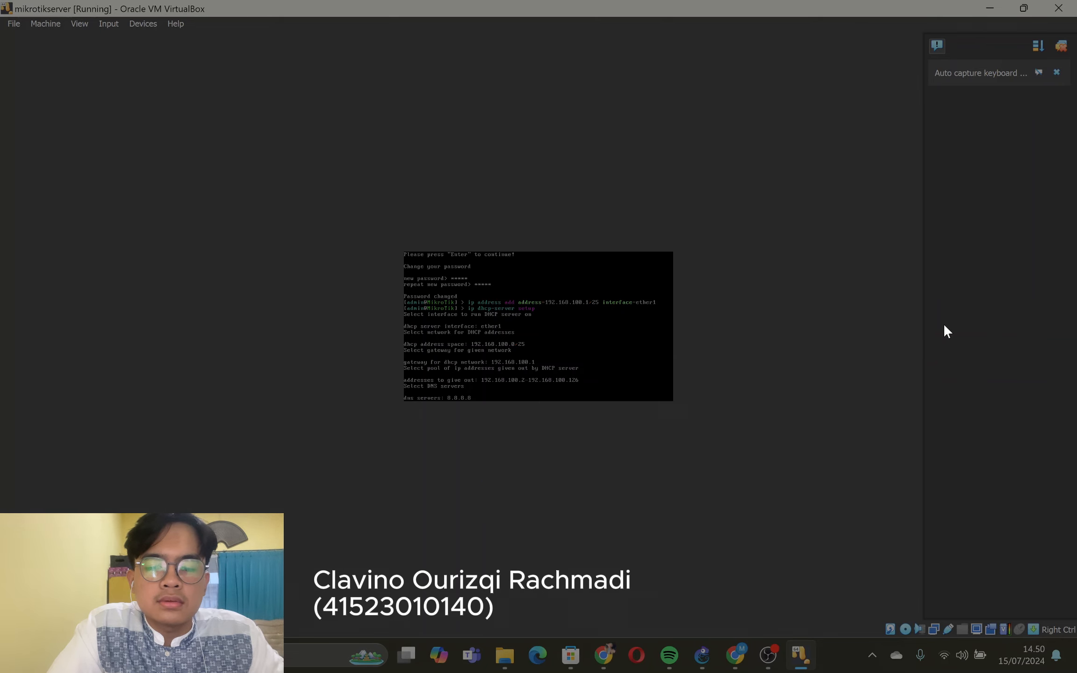
# - Accept 8.8.8.8 as the DNS server and set the DHCP lease time to 7200s
pyautogui.press('Return')
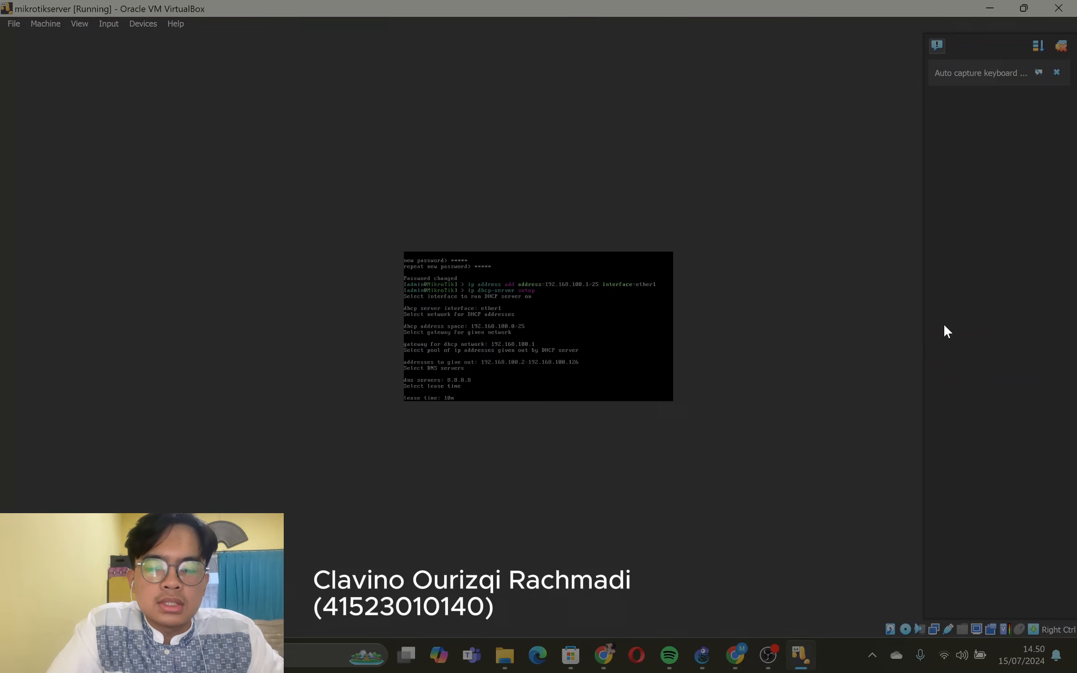
pyautogui.write('722')
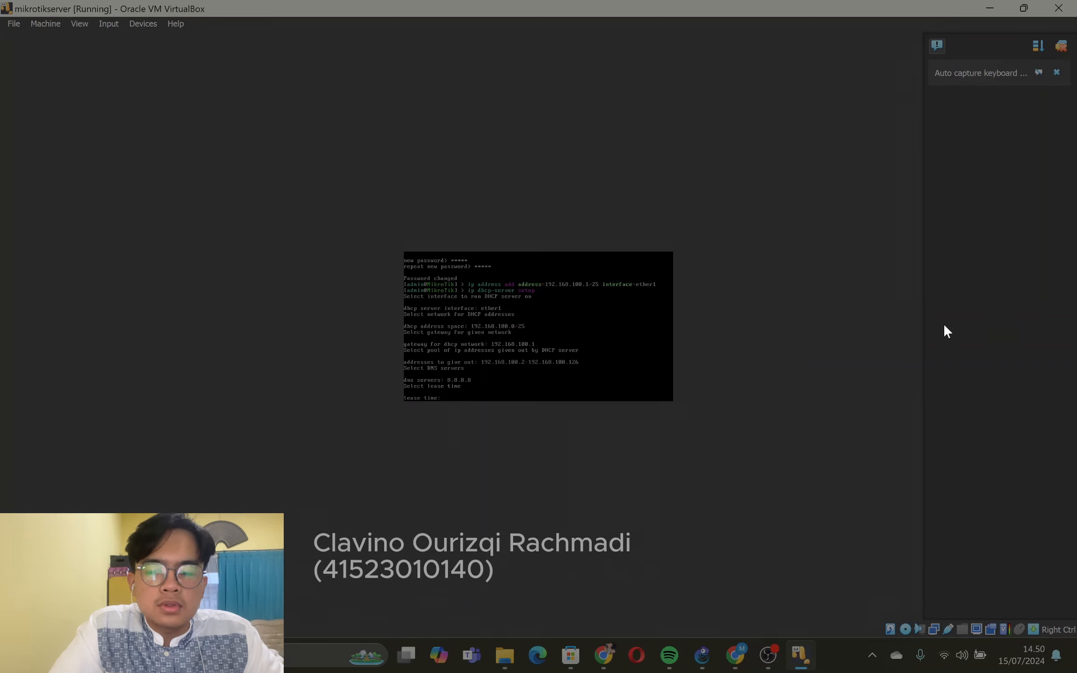
pyautogui.press('BackSpace')
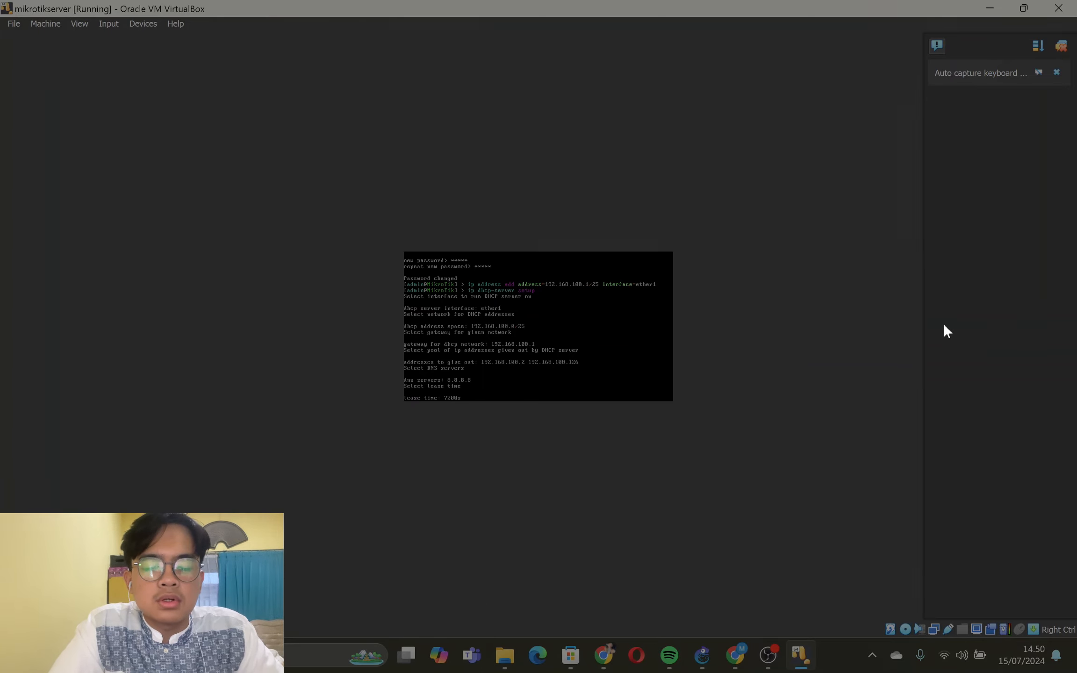
pyautogui.press('Return')
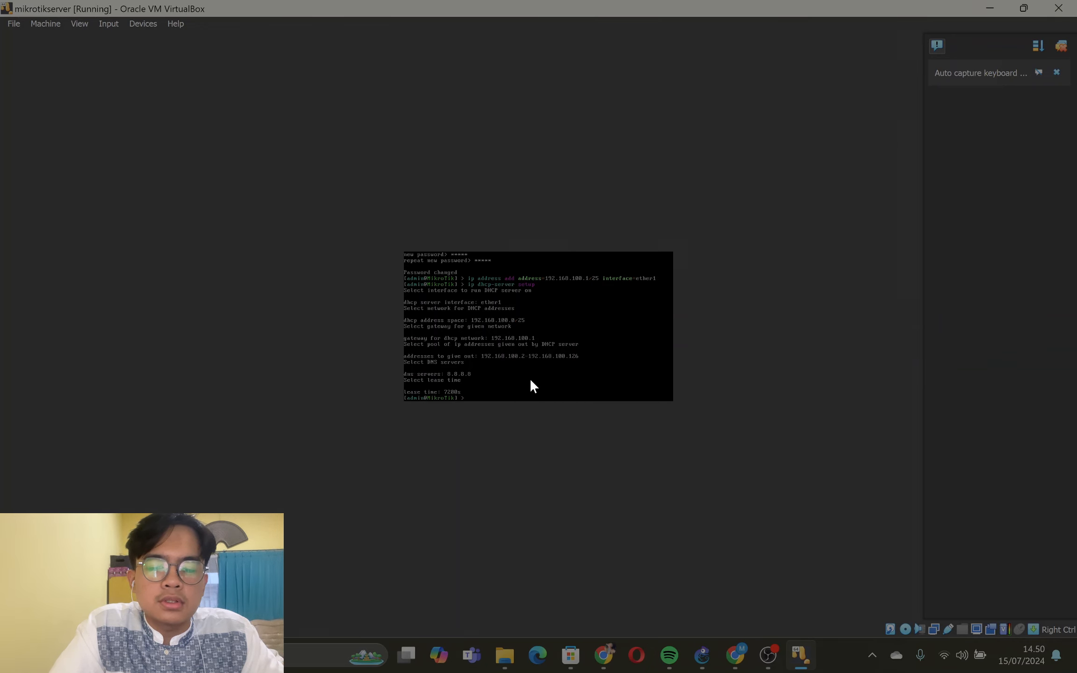
# - Switch to the GNS3 topology and open the console of PC1
pyautogui.click(989, 8)
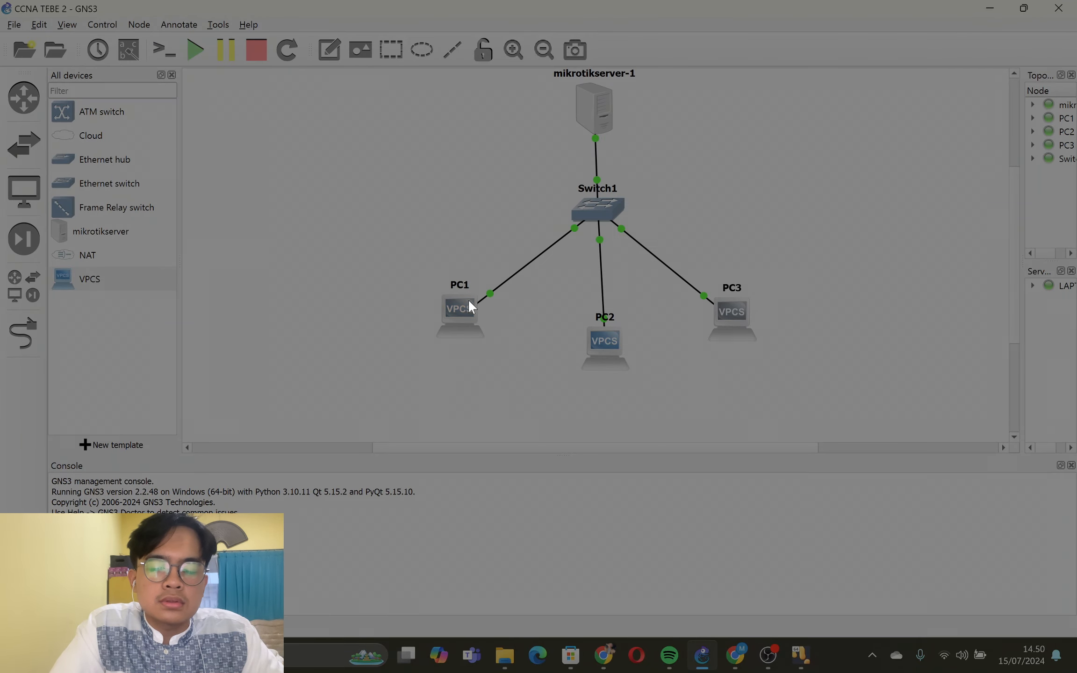
pyautogui.moveTo(460, 305)
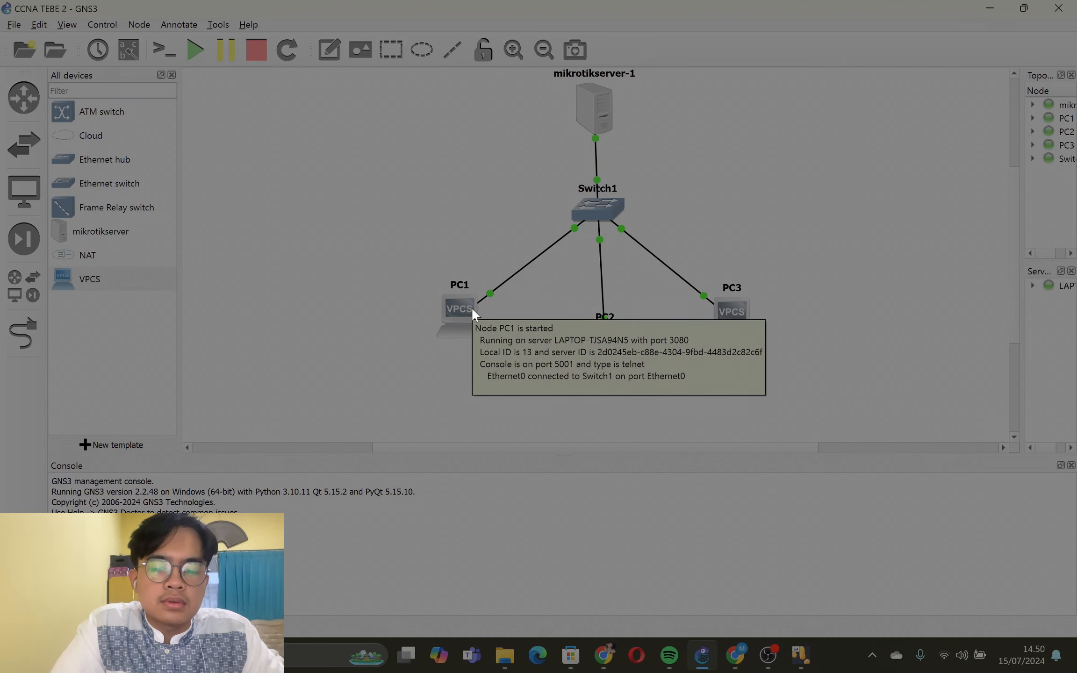
pyautogui.rightClick(452, 309)
pyautogui.click(431, 276)
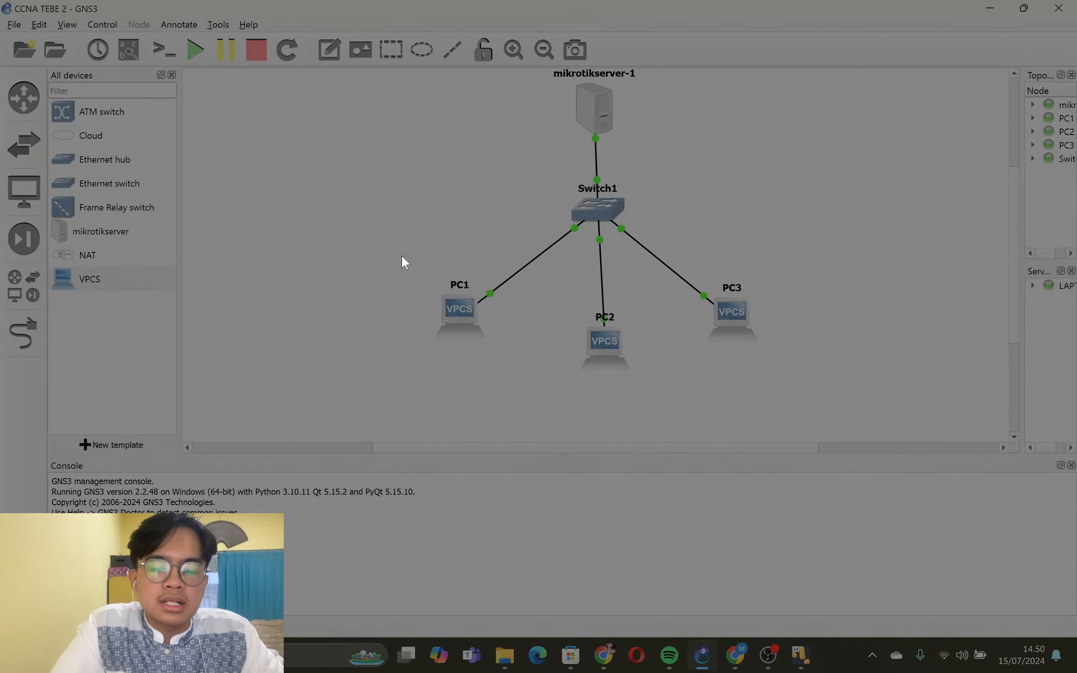
pyautogui.rightClick(457, 323)
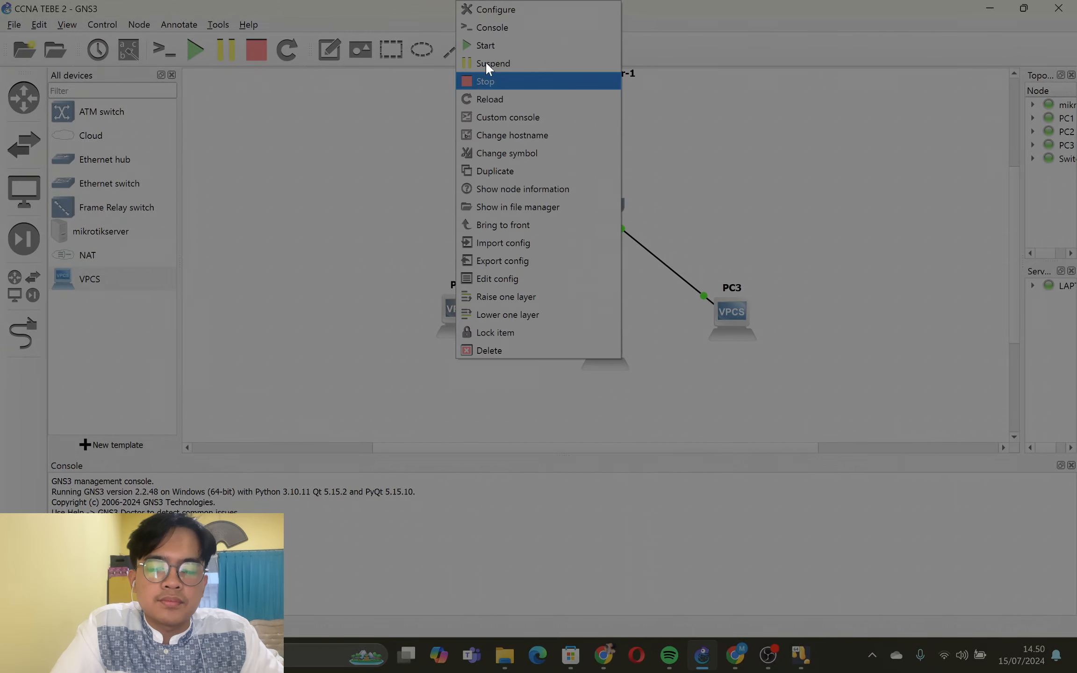
pyautogui.click(502, 29)
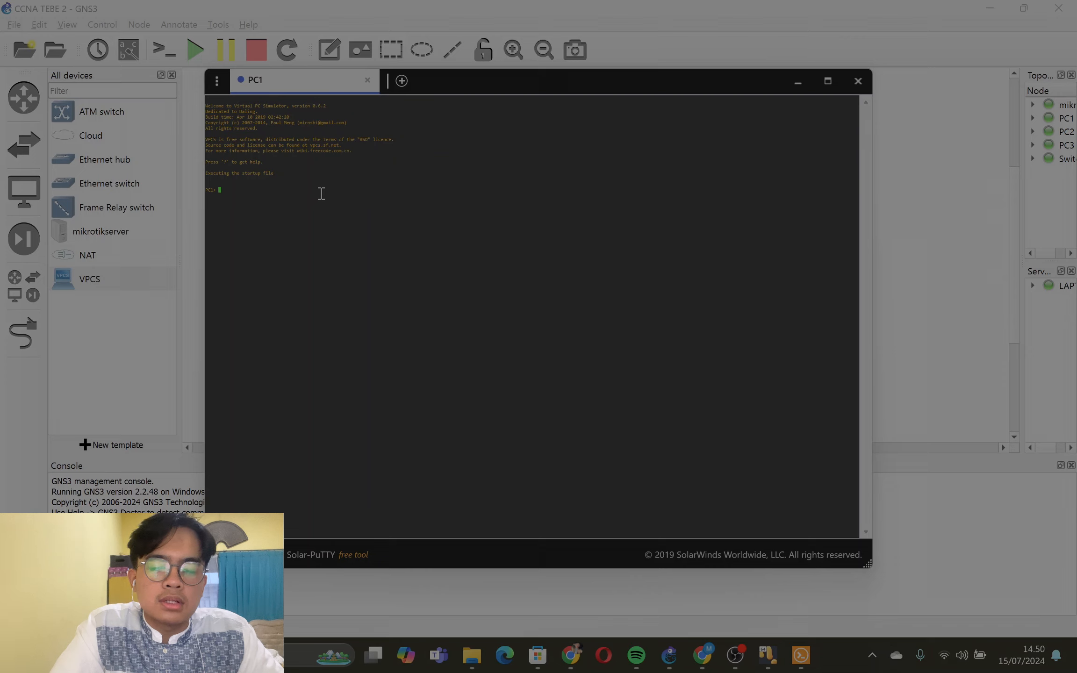
# - Request an IP address for PC1 from the DHCP server with the dhcp command
pyautogui.write('dhcp')
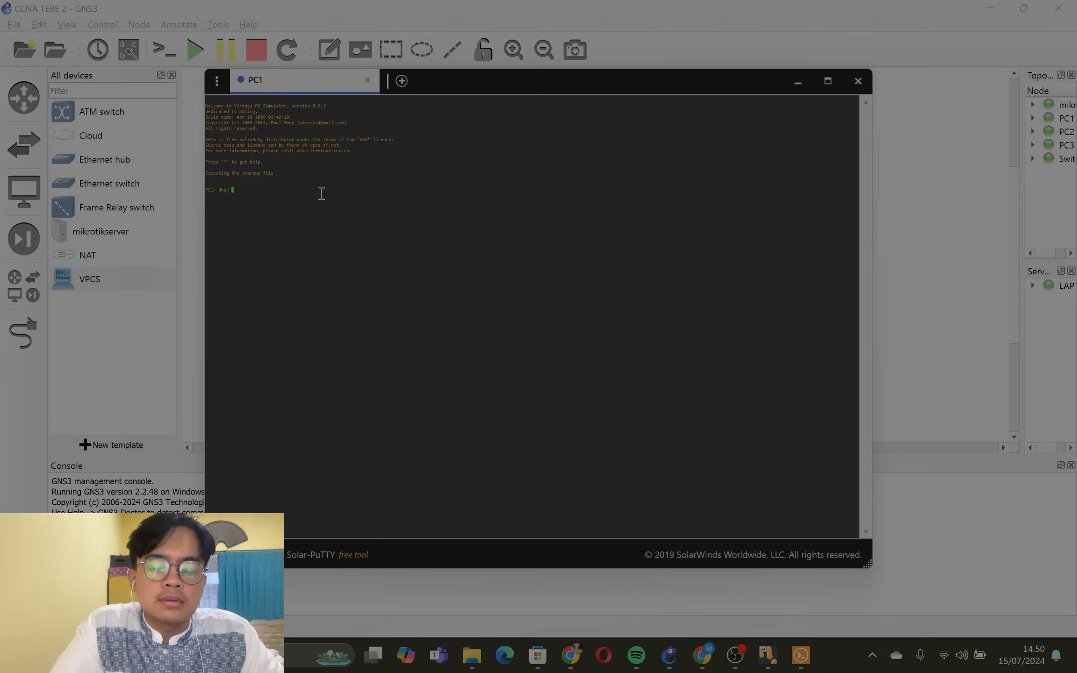
pyautogui.press('Return')
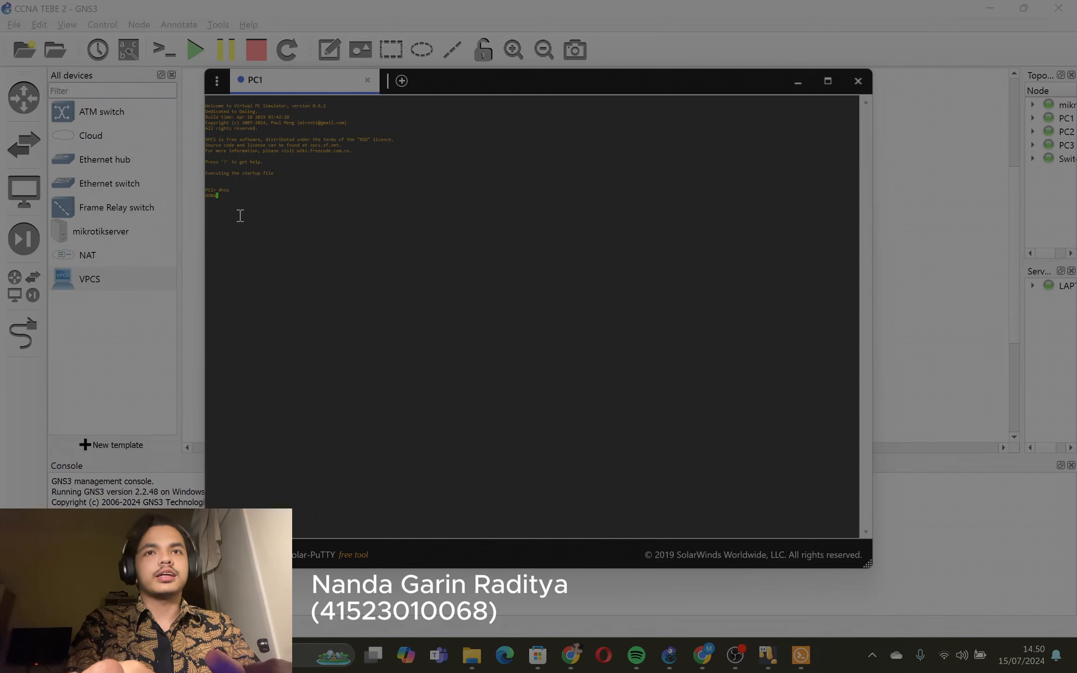
pyautogui.moveTo(220, 206); pyautogui.dragTo(222, 194)
pyautogui.click(227, 204)
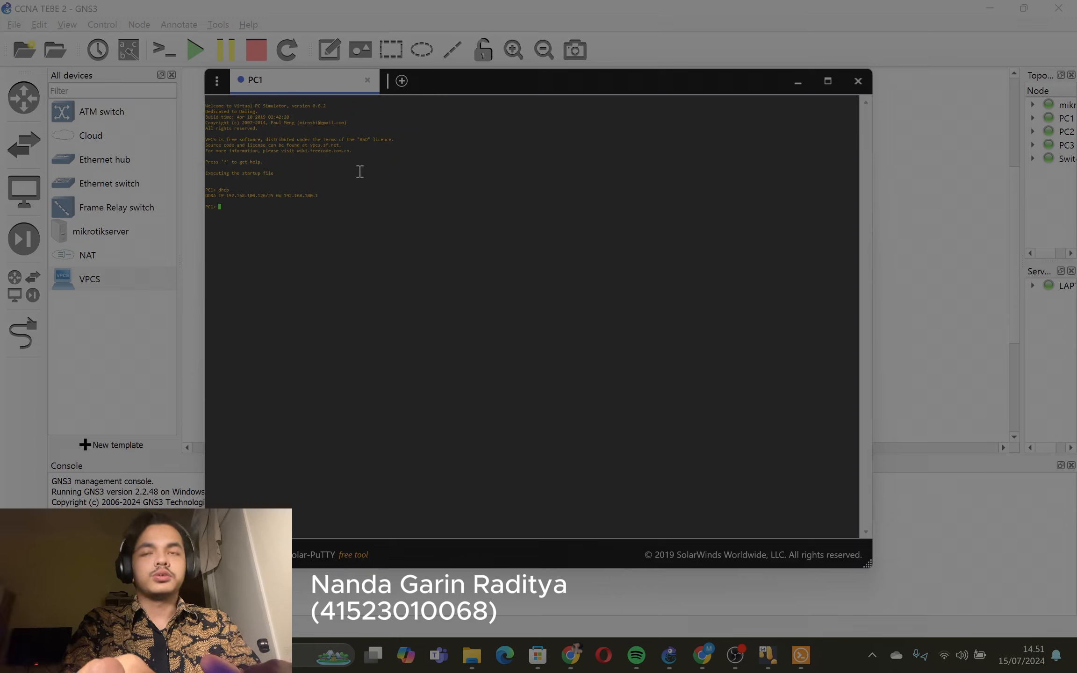
# - Display PC1's IP configuration with show ip and review its address, gateway, DNS and lease entries
pyautogui.write('show ip')
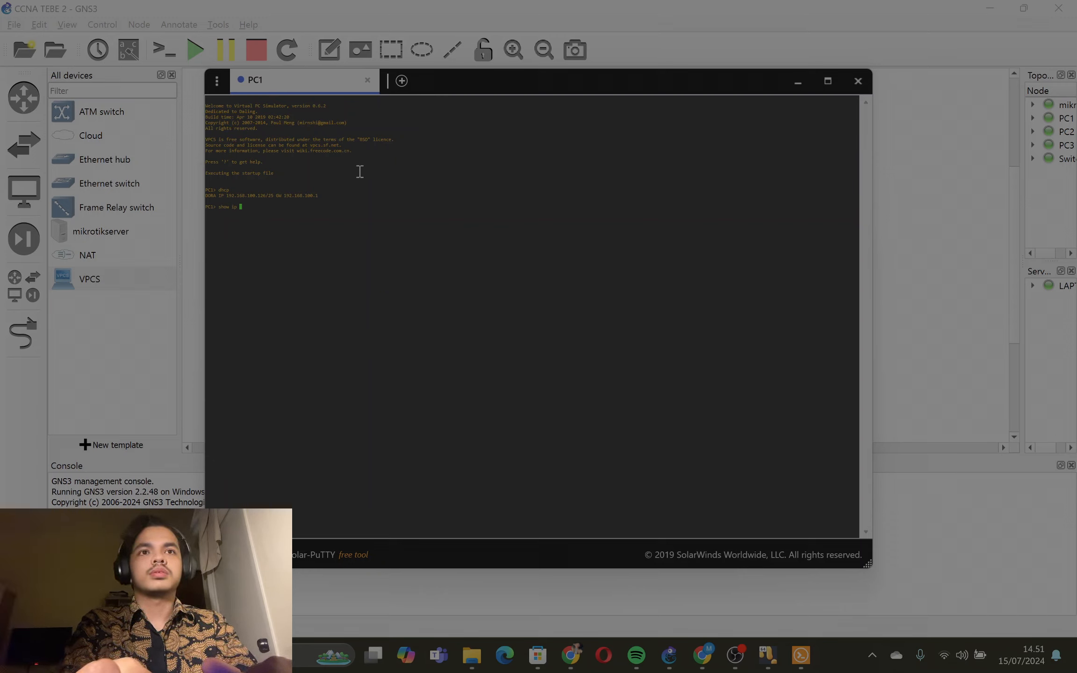
pyautogui.press('Return')
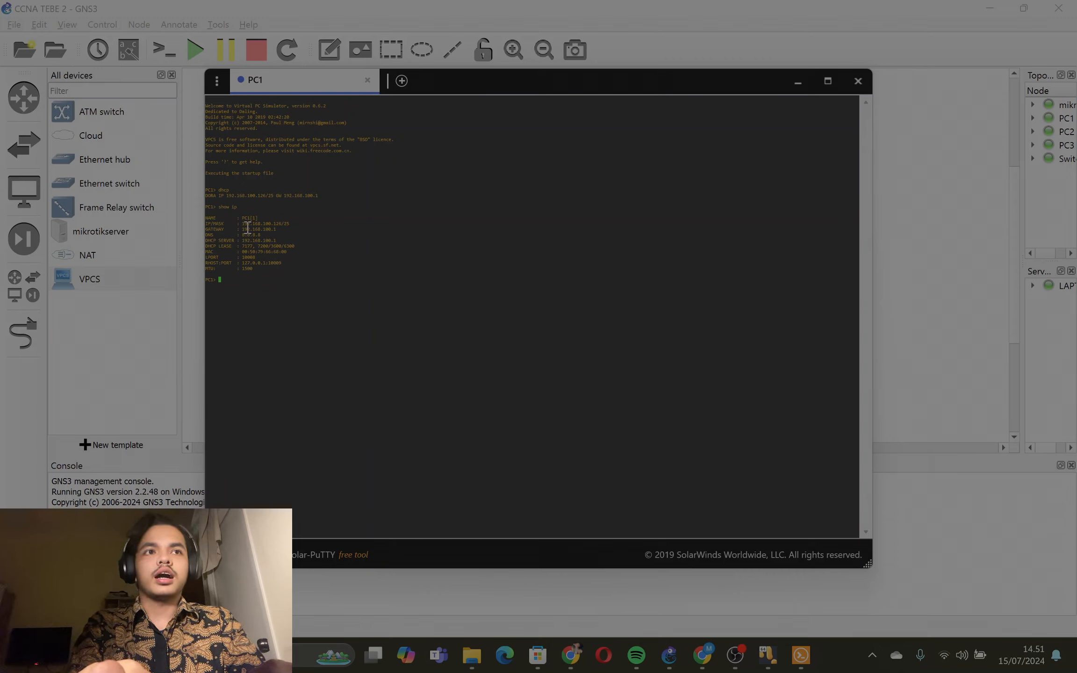
pyautogui.moveTo(240, 224); pyautogui.dragTo(282, 262)
pyautogui.click(271, 266)
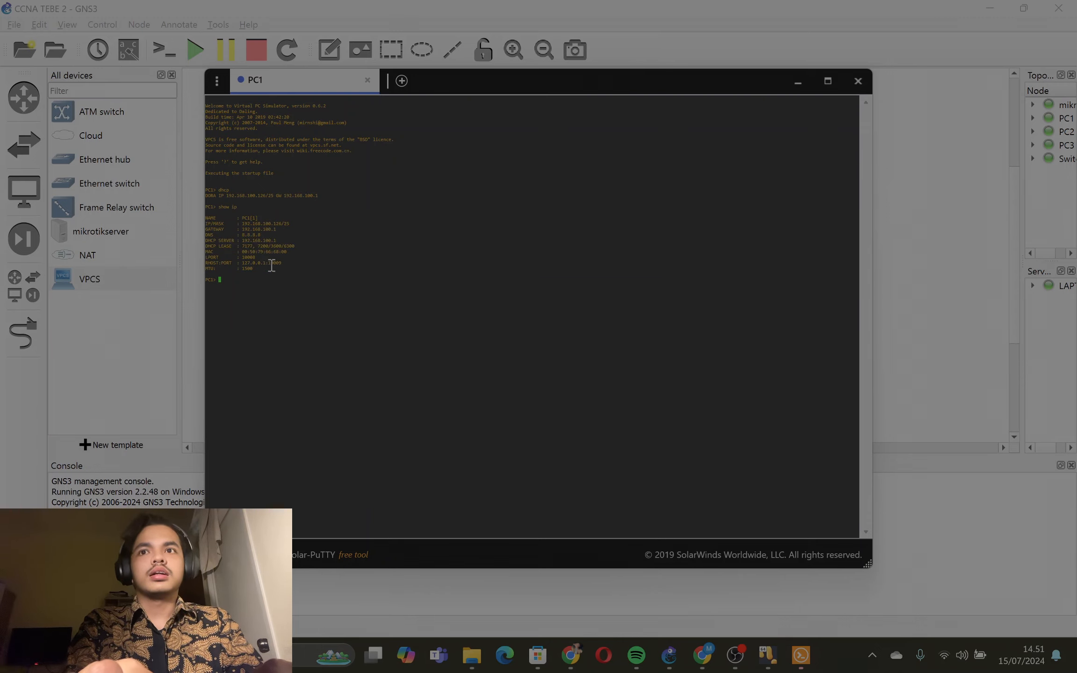
# - Ping the gateway 192.168.100.1/25 from PC1 and review the replies
pyautogui.write('ping')
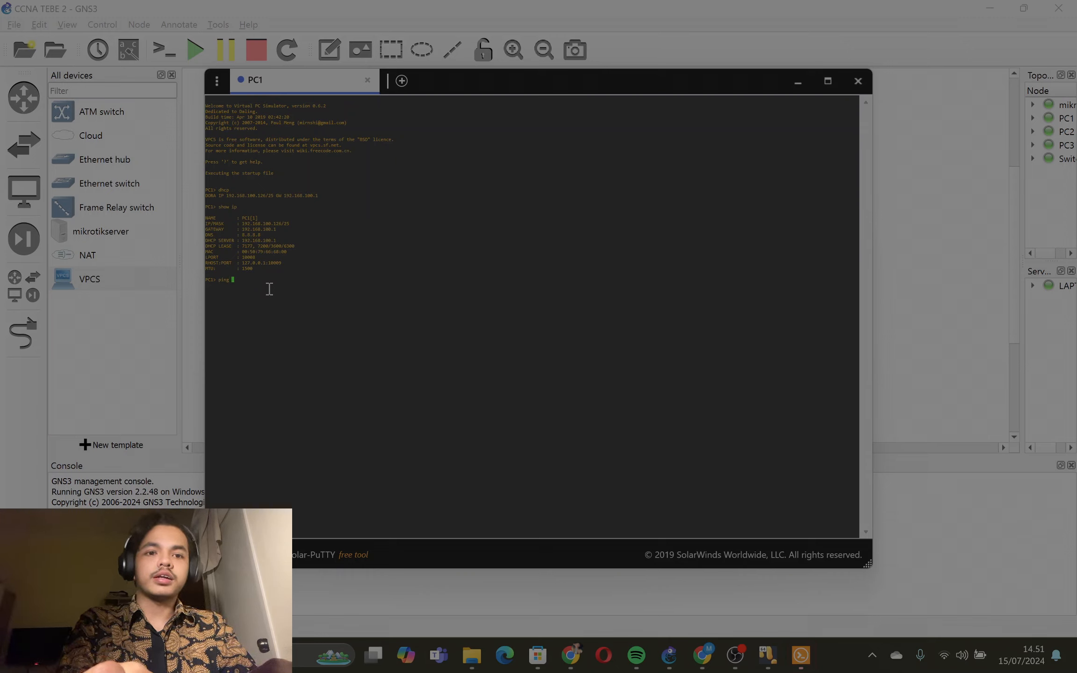
pyautogui.write(' 192')
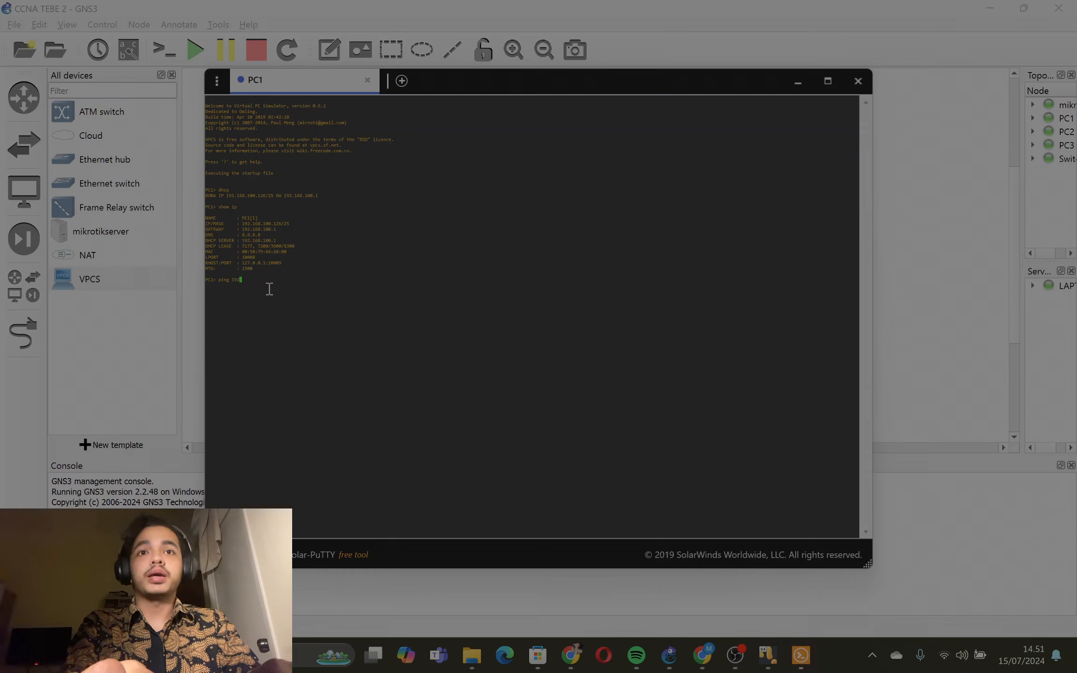
pyautogui.write('.16')
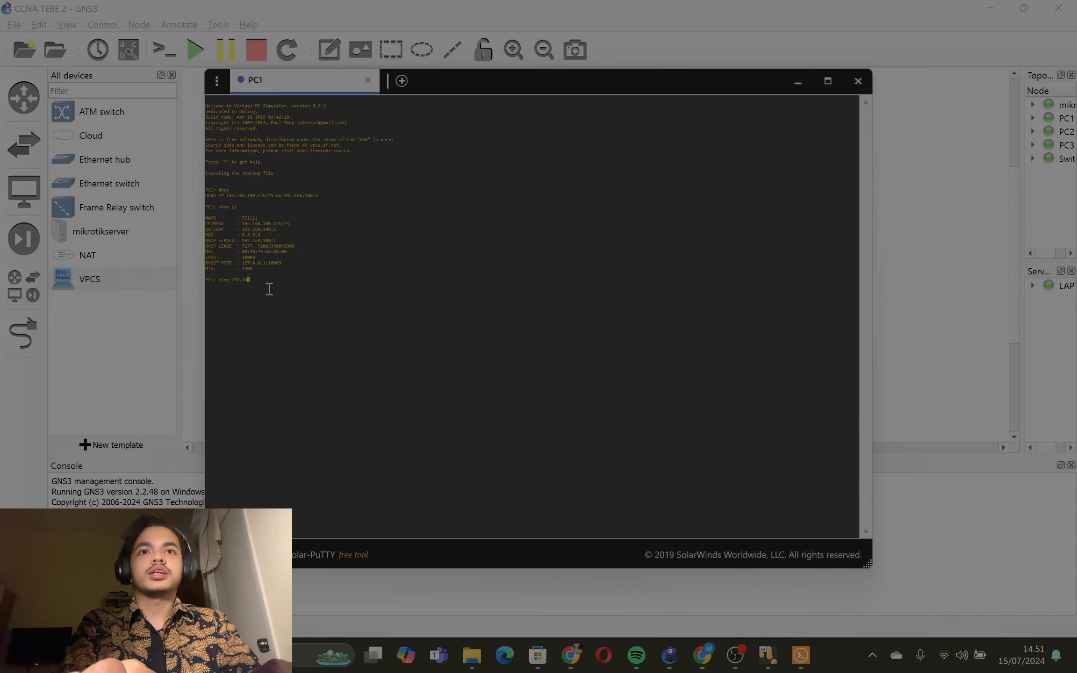
pyautogui.write('8.1')
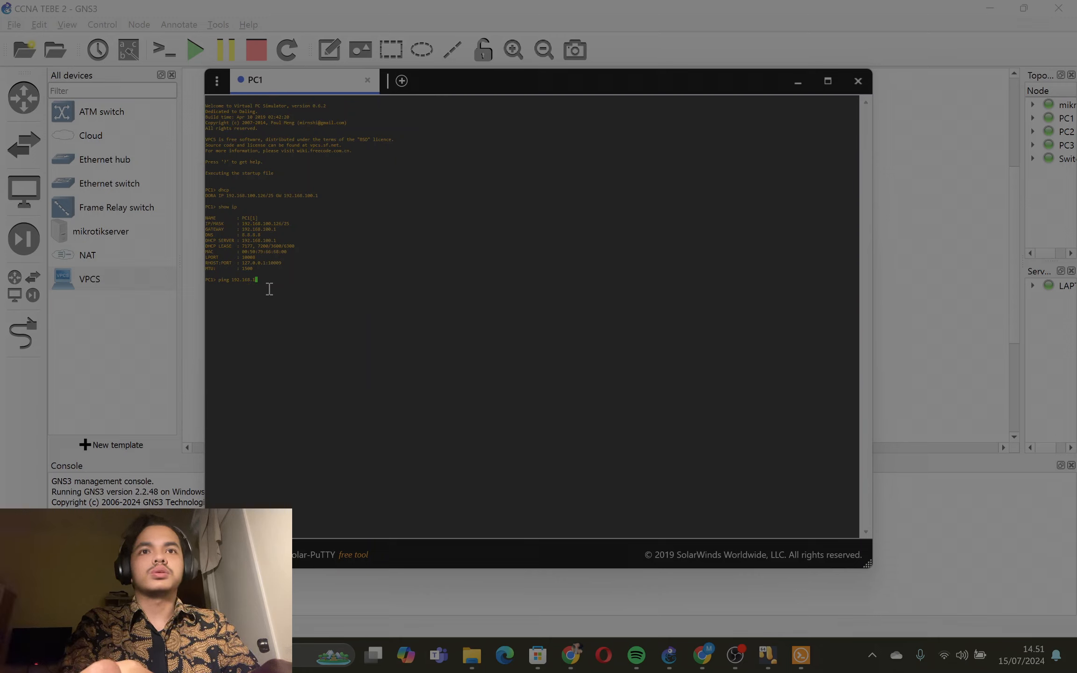
pyautogui.write('00.1')
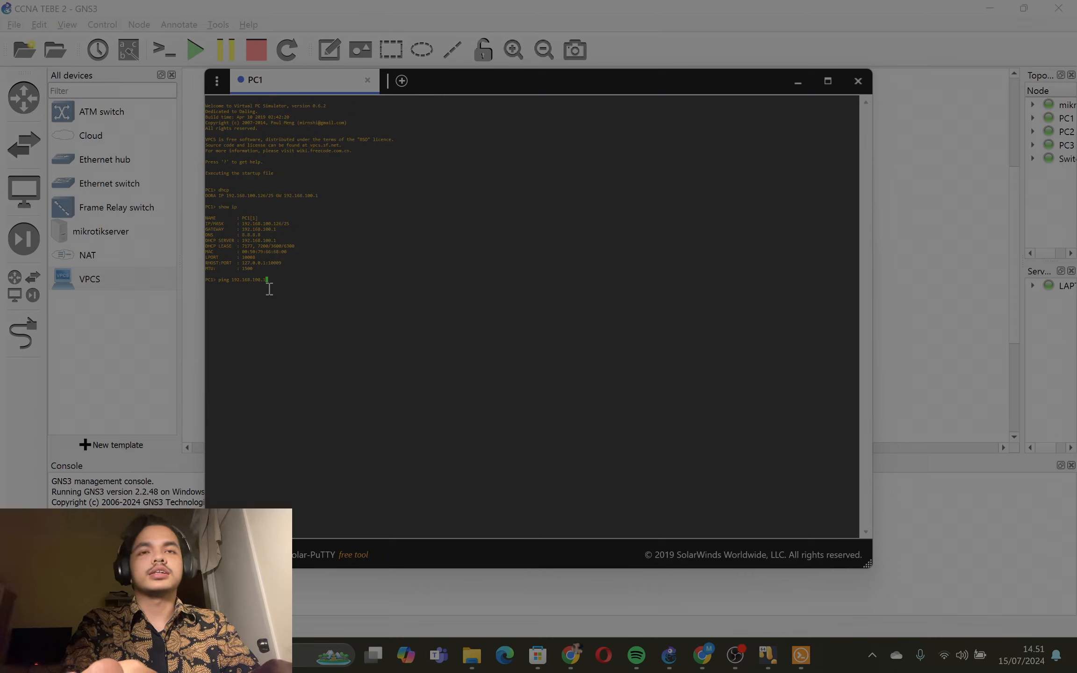
pyautogui.write('/25')
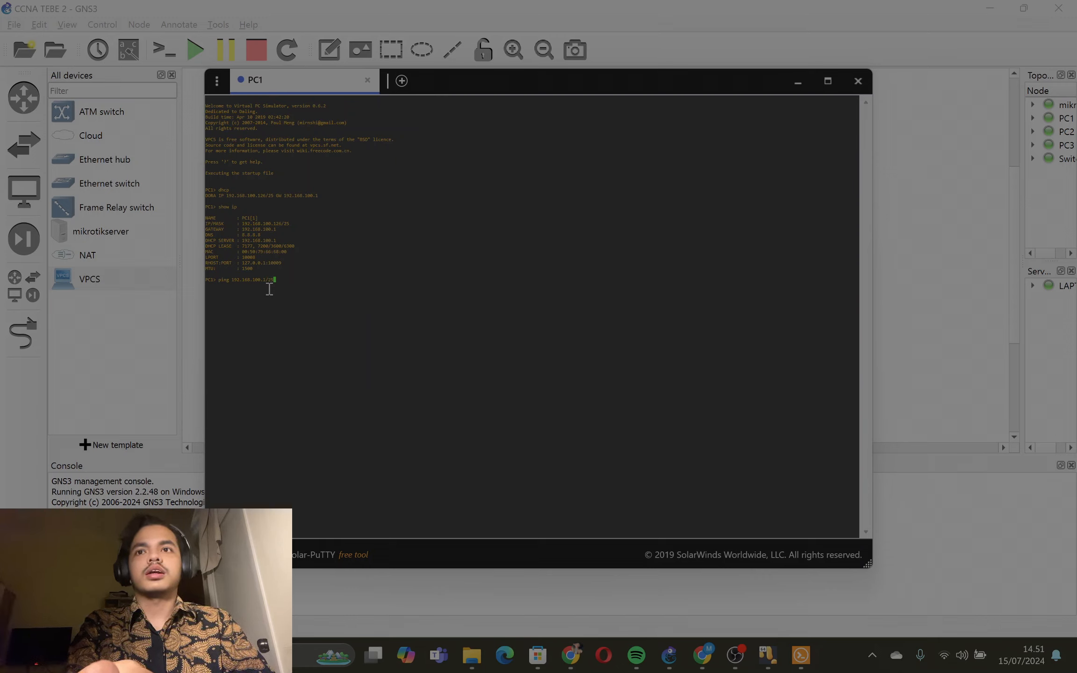
pyautogui.press('Return')
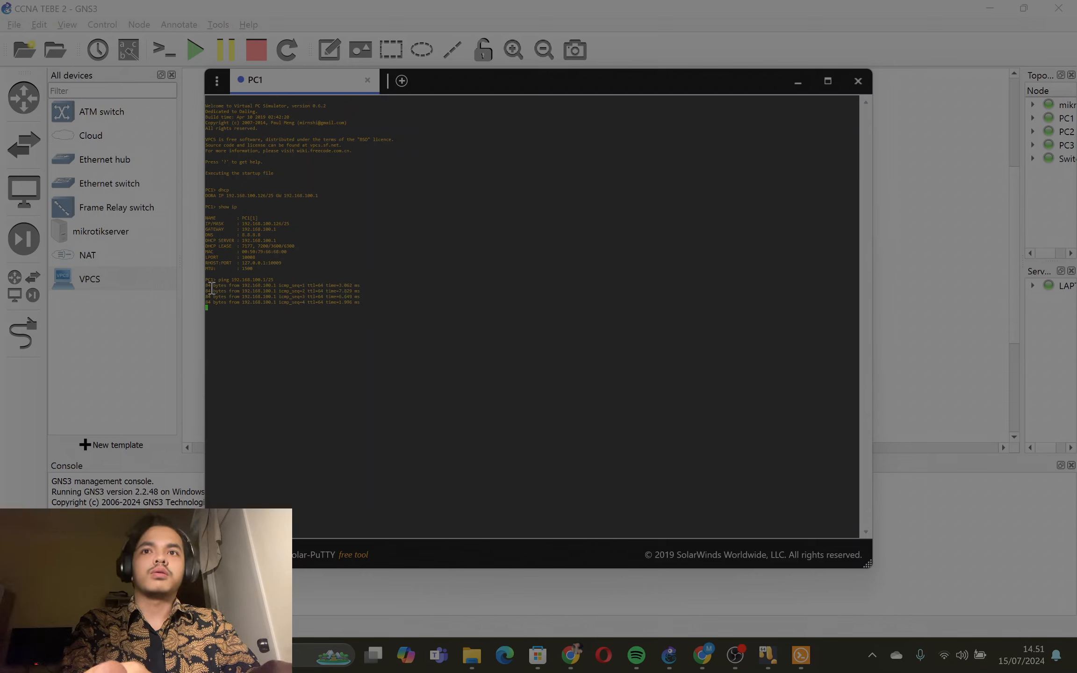
pyautogui.moveTo(212, 287); pyautogui.dragTo(377, 308)
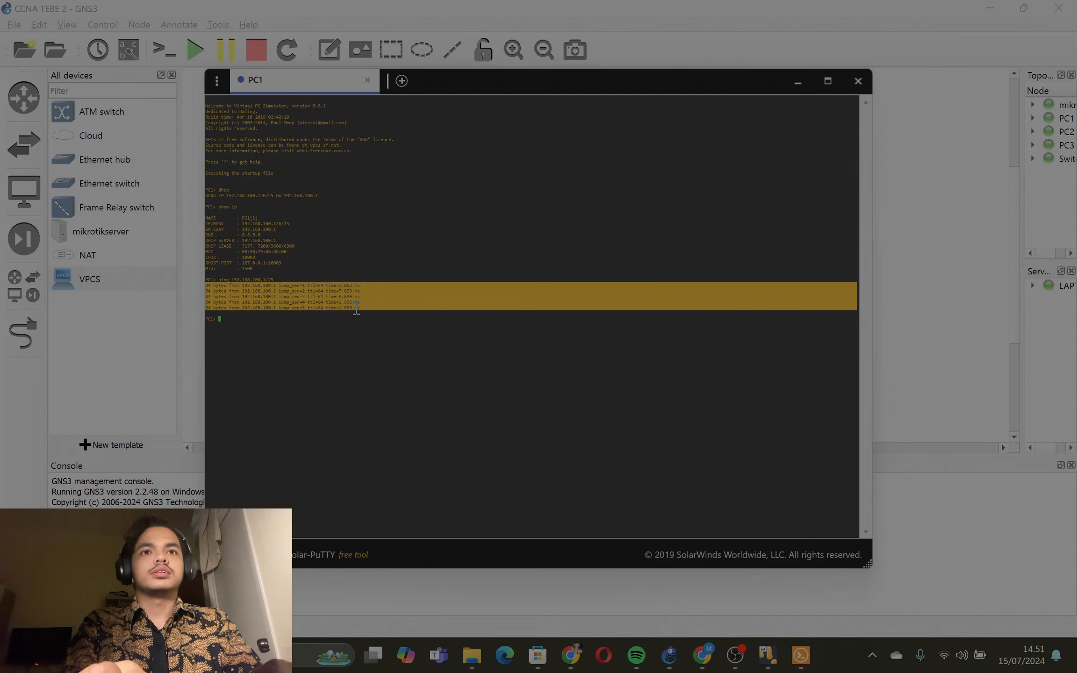
pyautogui.click(355, 311)
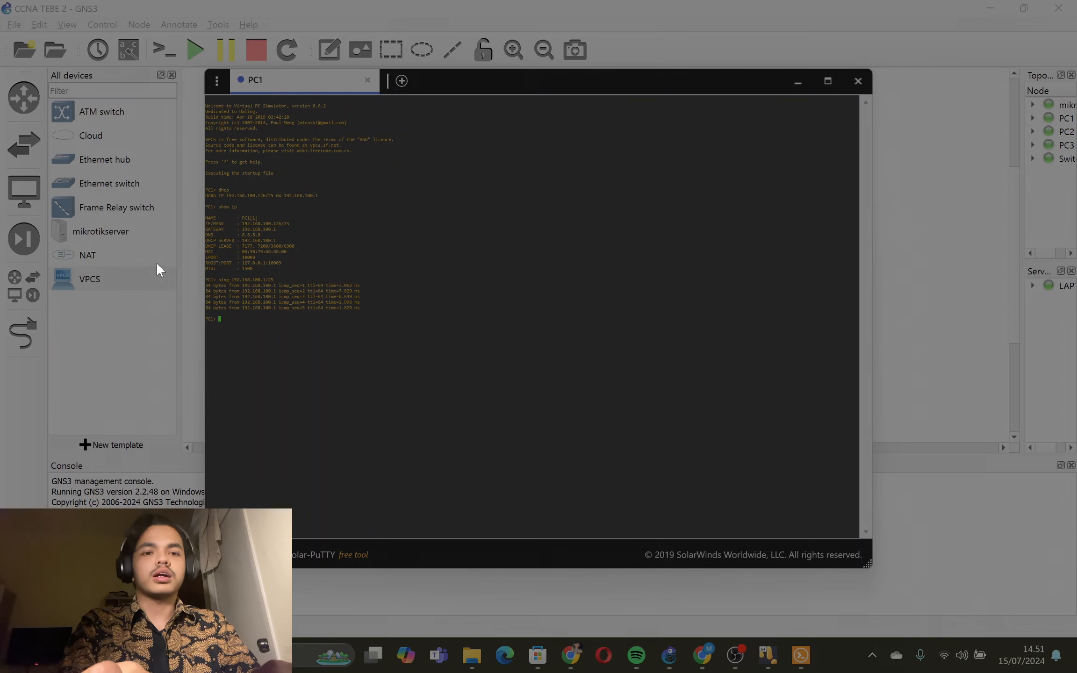
# - Return to the GNS3 topology and open the console of PC2
pyautogui.click(798, 82)
pyautogui.rightClick(604, 340)
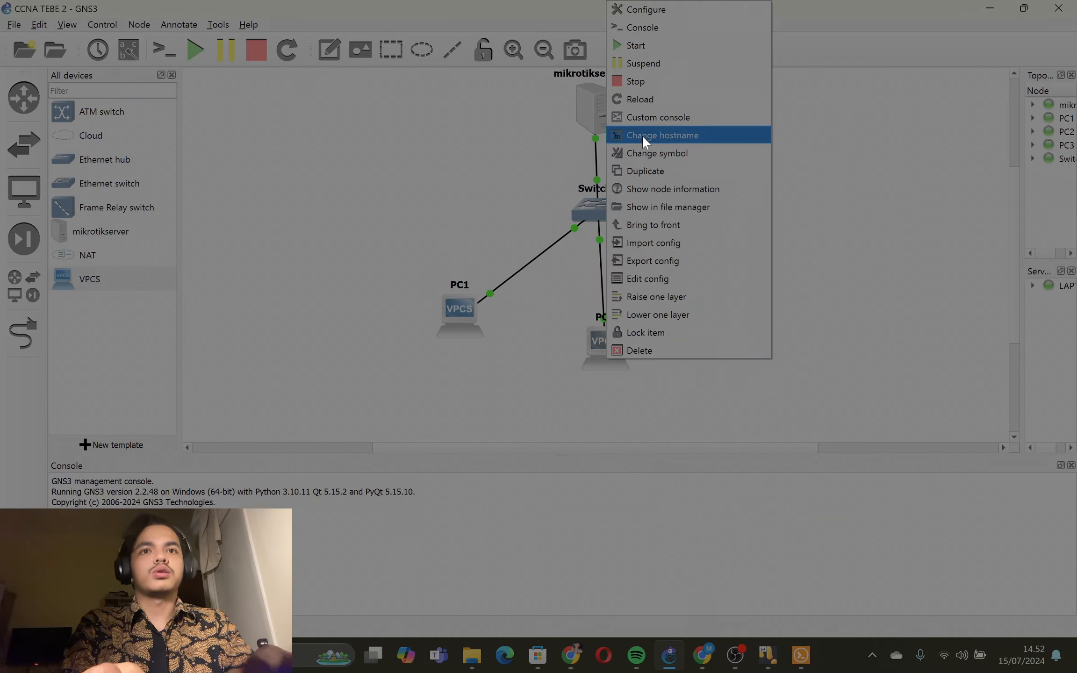
pyautogui.click(685, 28)
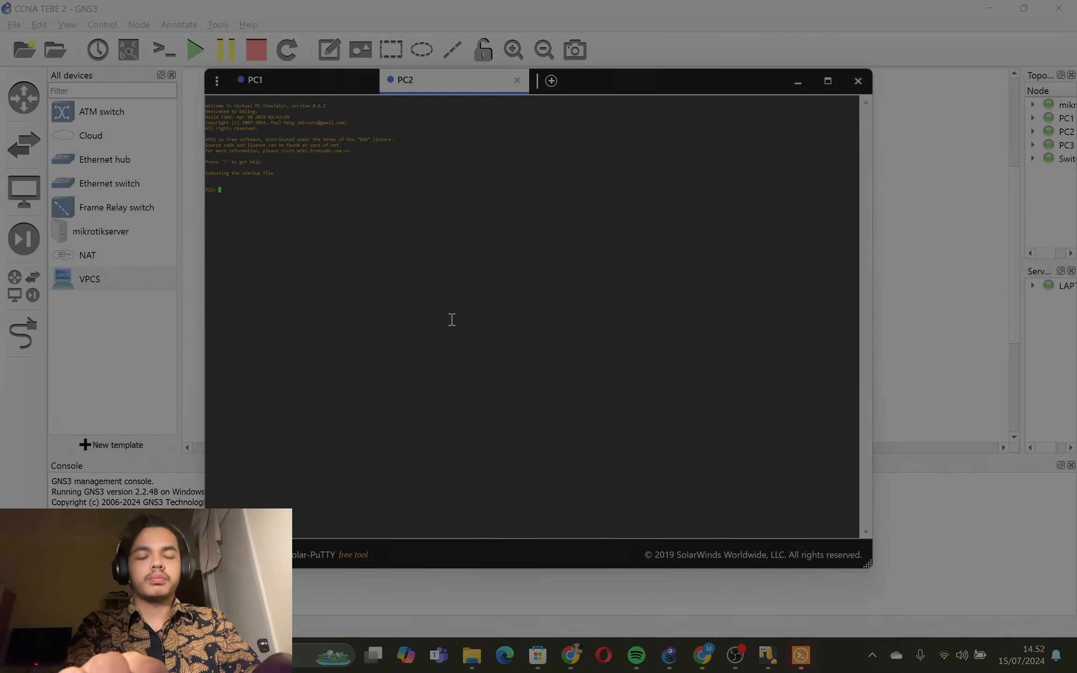
# - Request an IP address for PC2 with the dhcp command and display its IP configuration with show ip
pyautogui.write('dhcp')
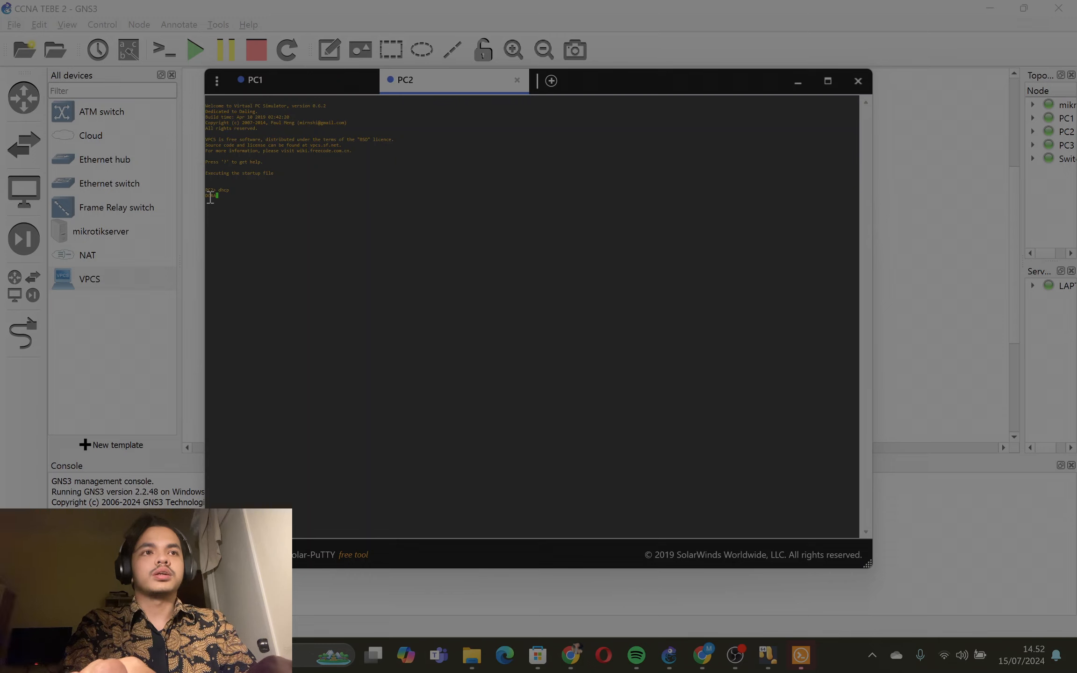
pyautogui.moveTo(206, 198); pyautogui.dragTo(322, 198)
pyautogui.click(308, 210)
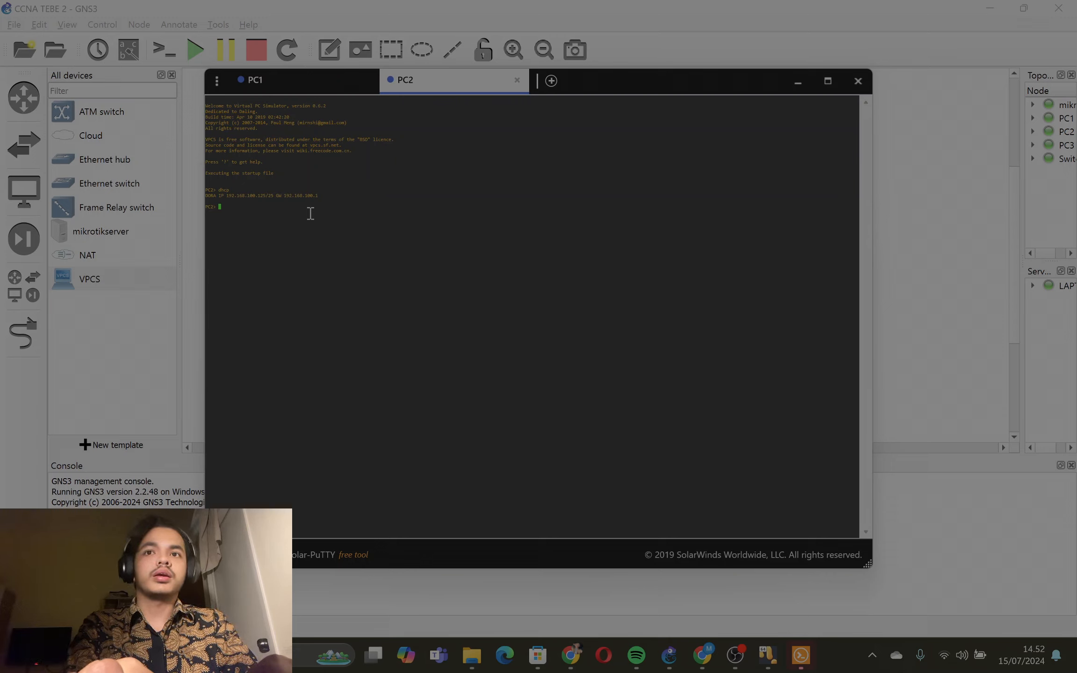
pyautogui.write('show ip')
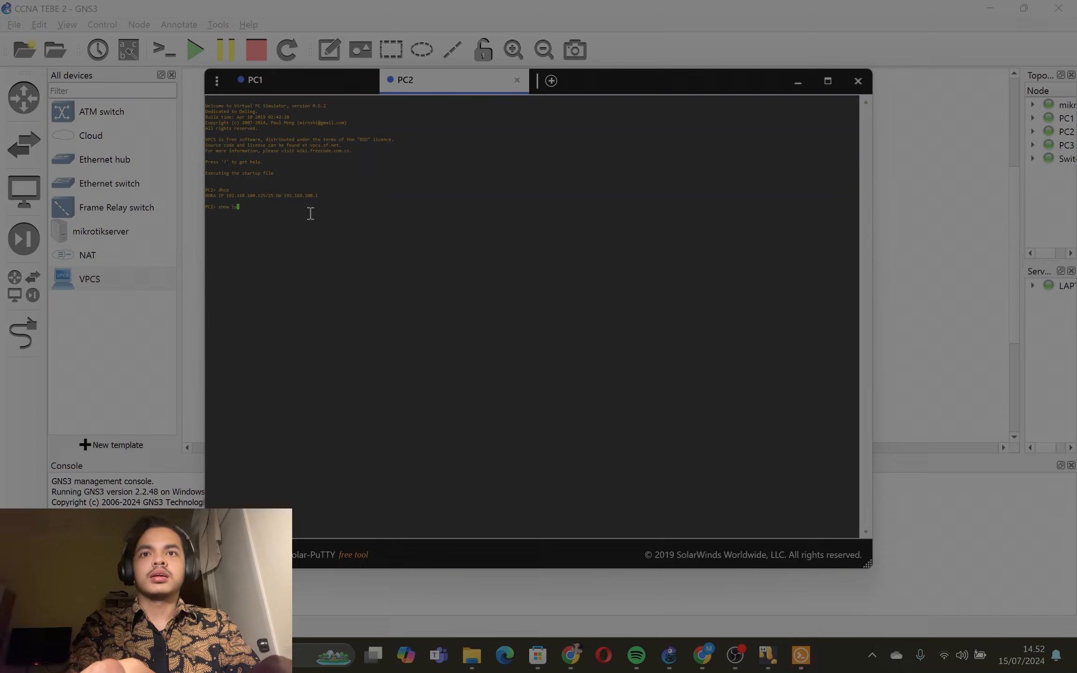
pyautogui.press('Return')
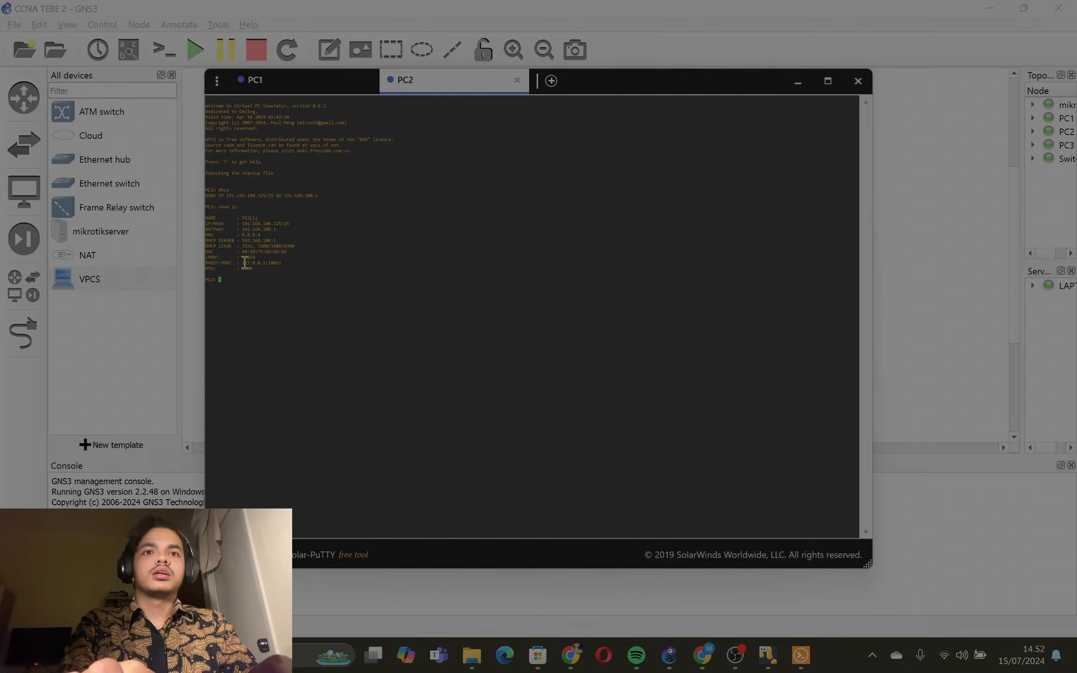
# - Ping the gateway 192.168.100.1/25 from PC2 and review the replies
pyautogui.write('pi')
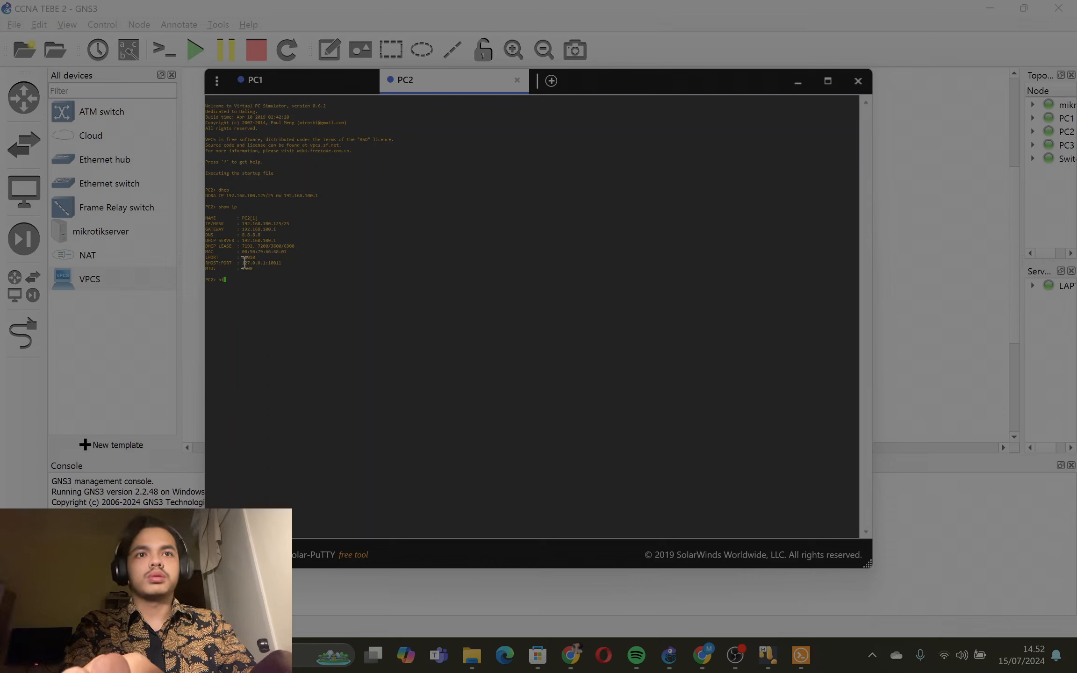
pyautogui.write('ng 192.1')
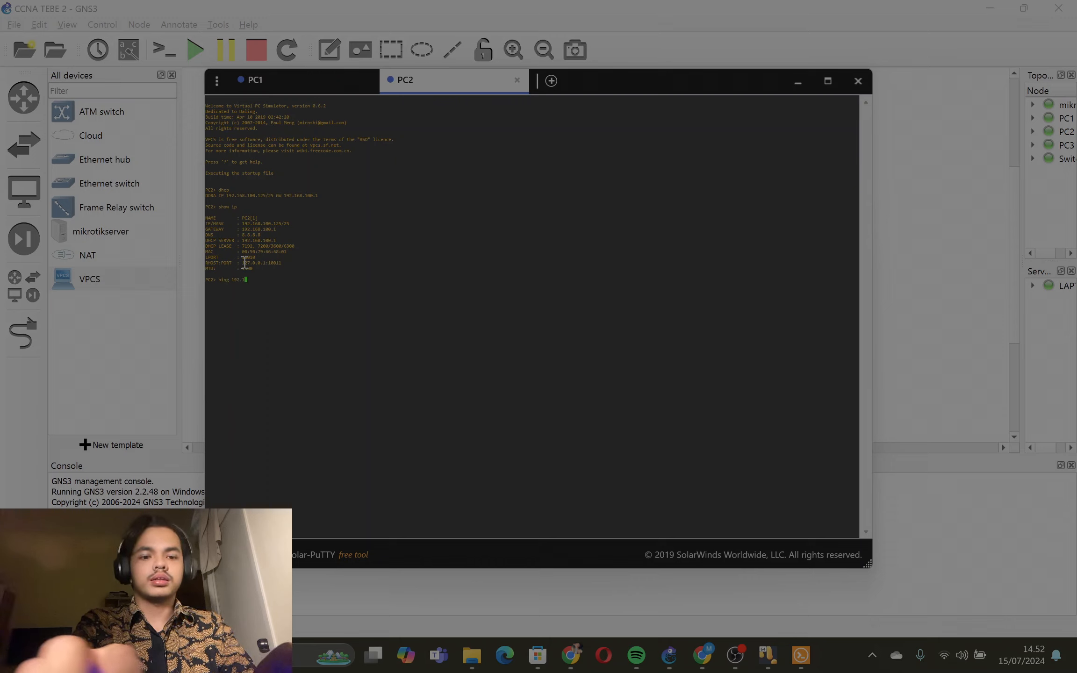
pyautogui.write('68.')
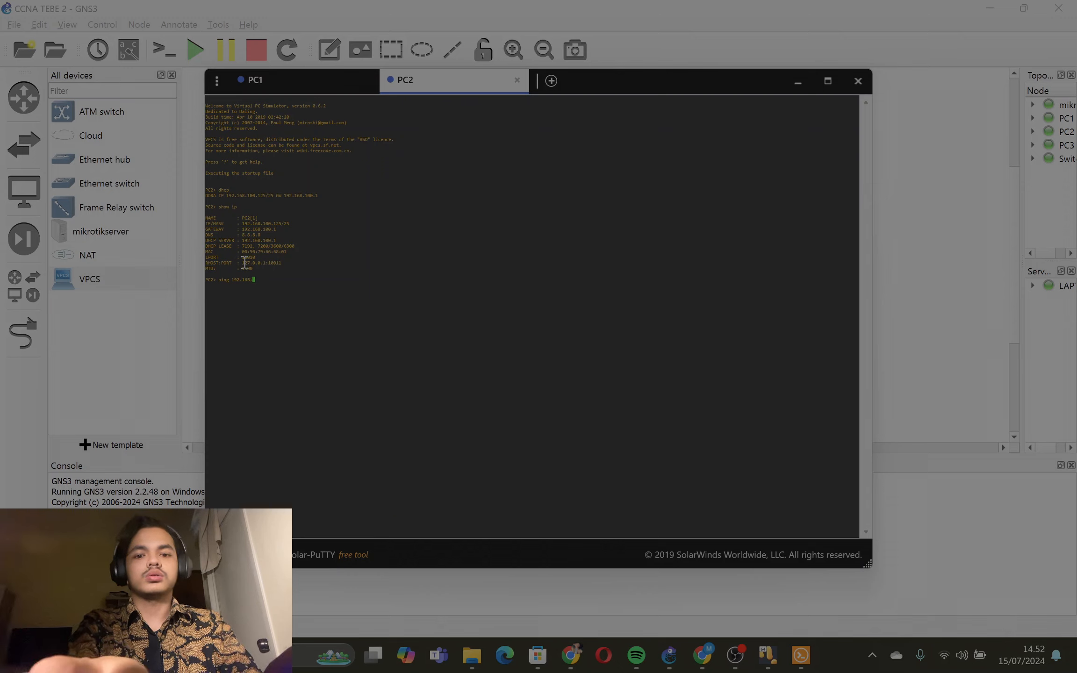
pyautogui.write('100.1/25')
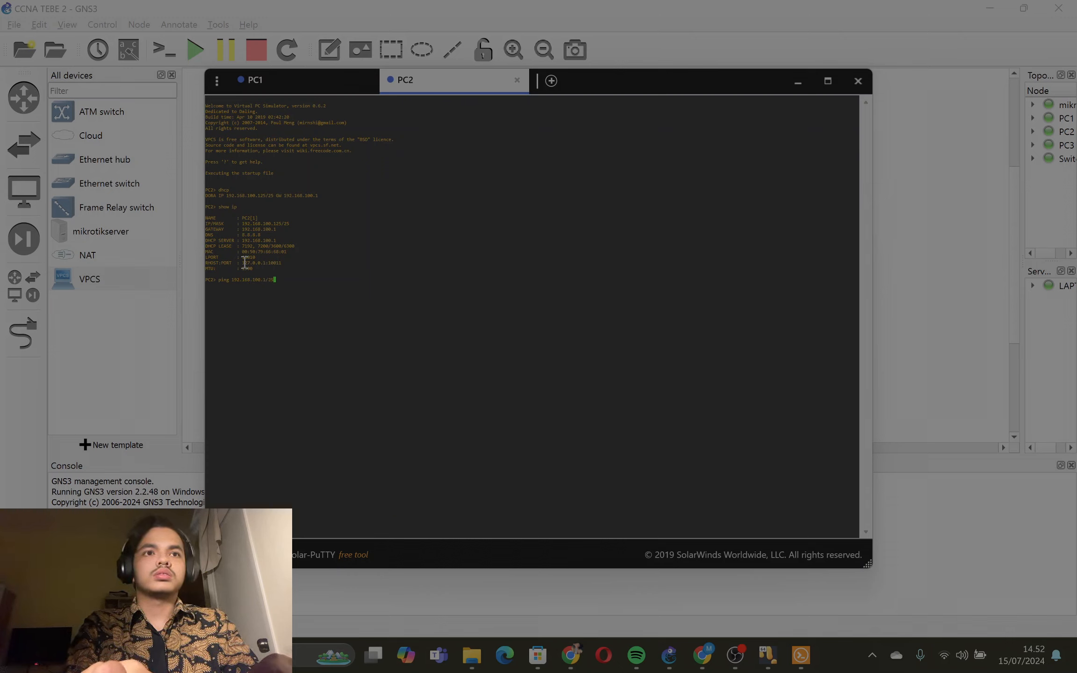
pyautogui.press('Return')
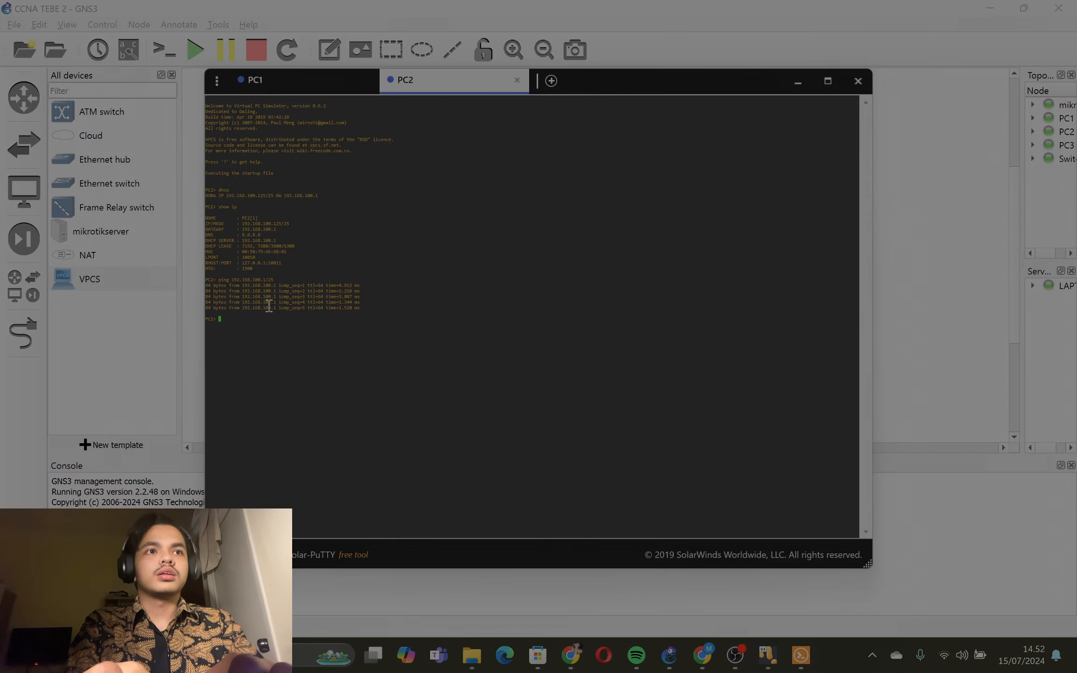
pyautogui.moveTo(206, 283); pyautogui.dragTo(360, 310)
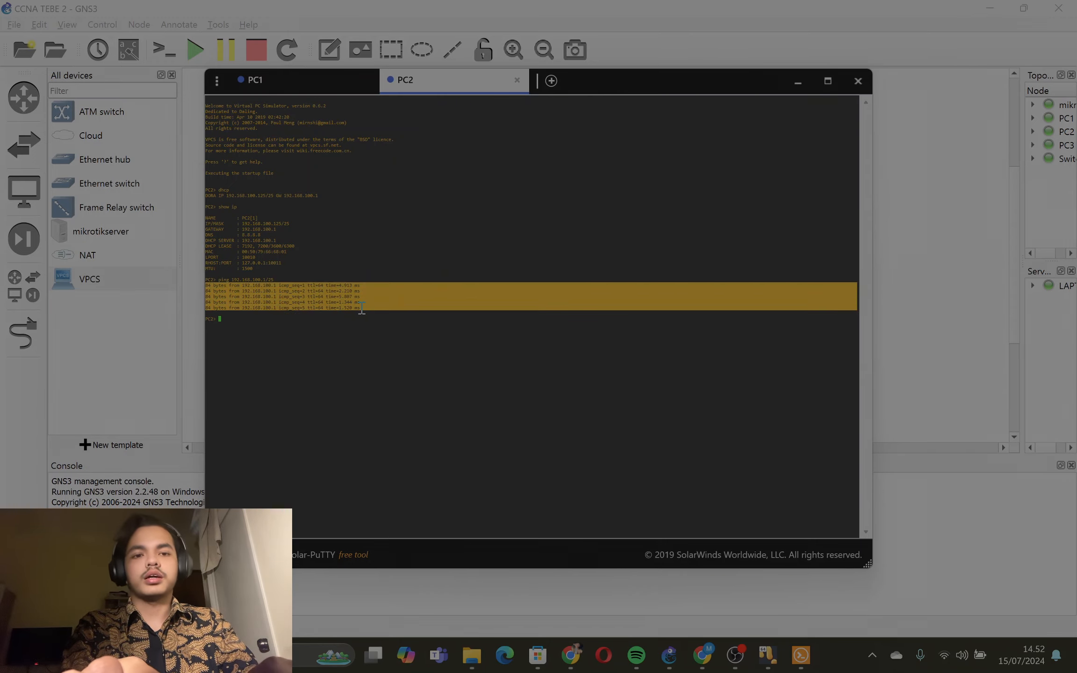
# - Return to the GNS3 topology and open the console of PC3
pyautogui.click(801, 85)
pyautogui.rightClick(739, 319)
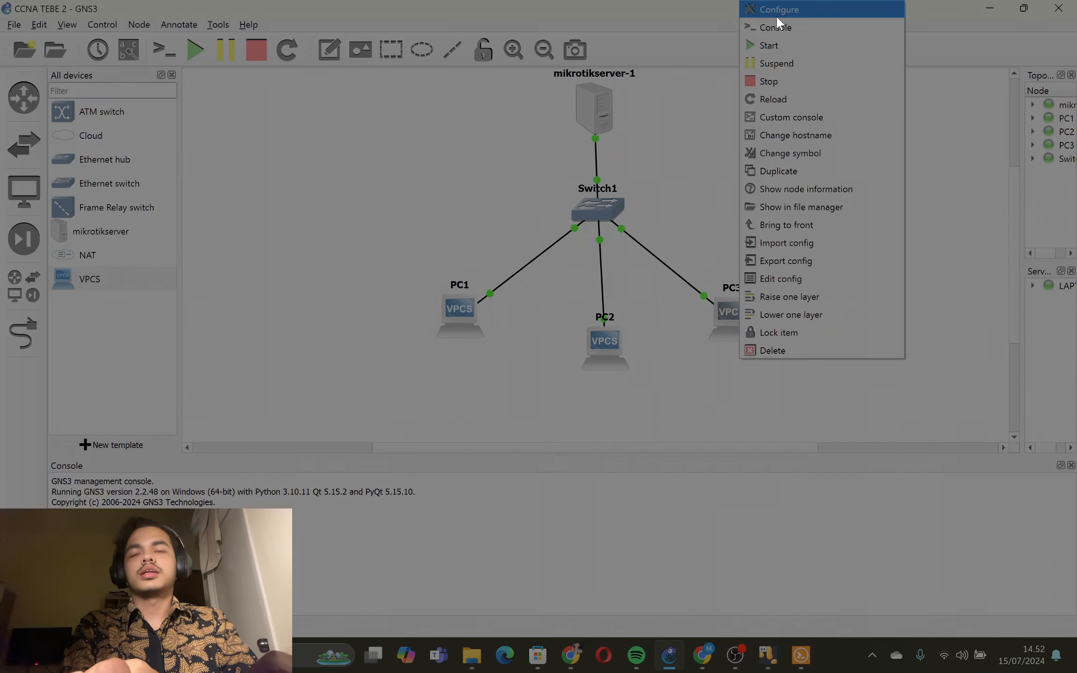
pyautogui.click(779, 30)
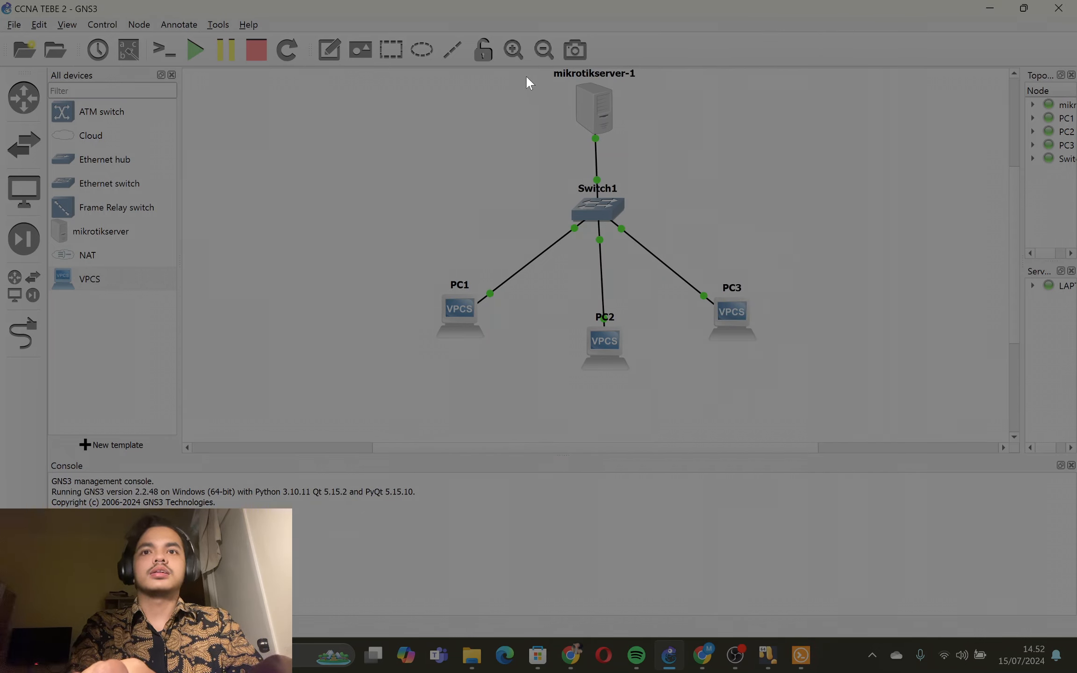
pyautogui.doubleClick(719, 309)
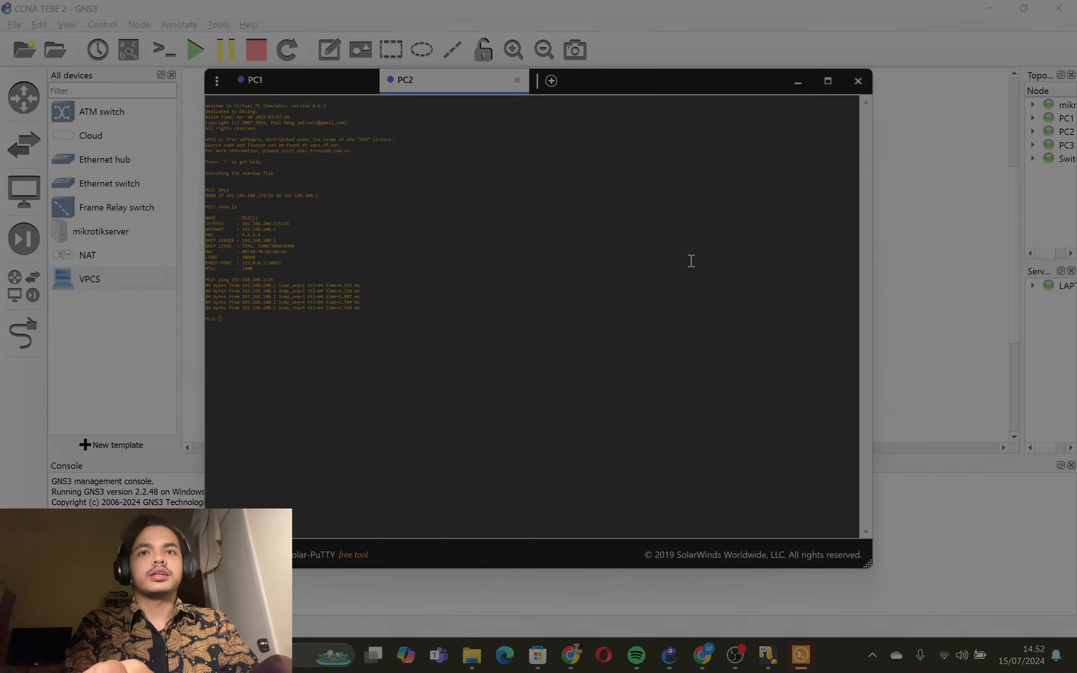
# - Request an IP address for PC3 with the dhcp command and display its IP configuration with show ip
pyautogui.write('dhcp')
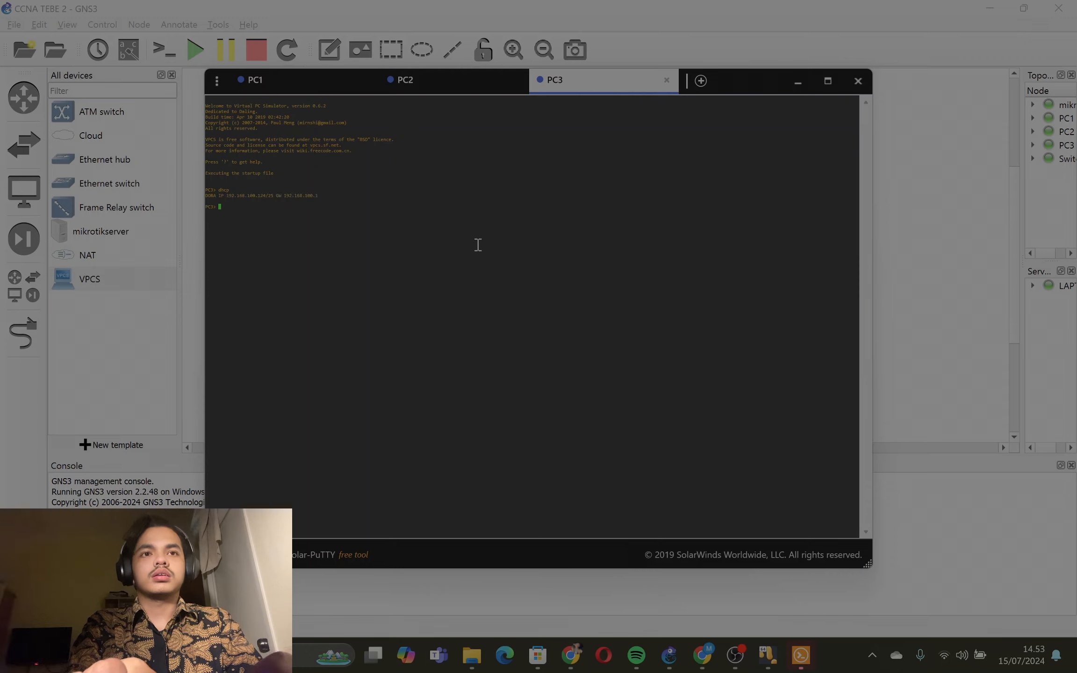
pyautogui.write('sho')
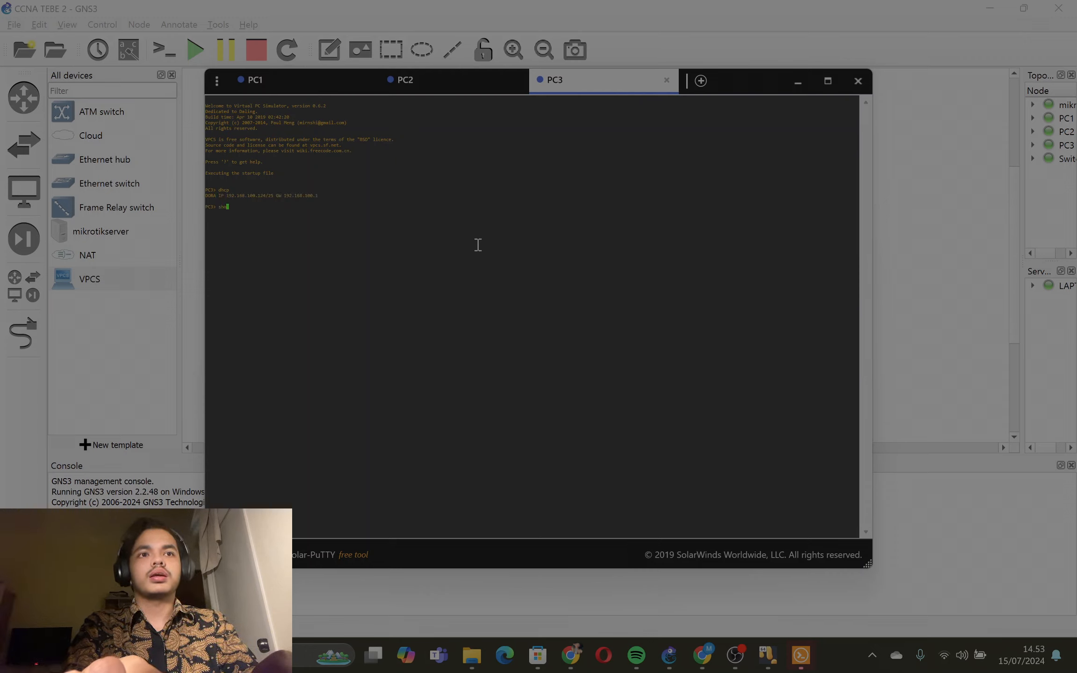
pyautogui.write('w ip')
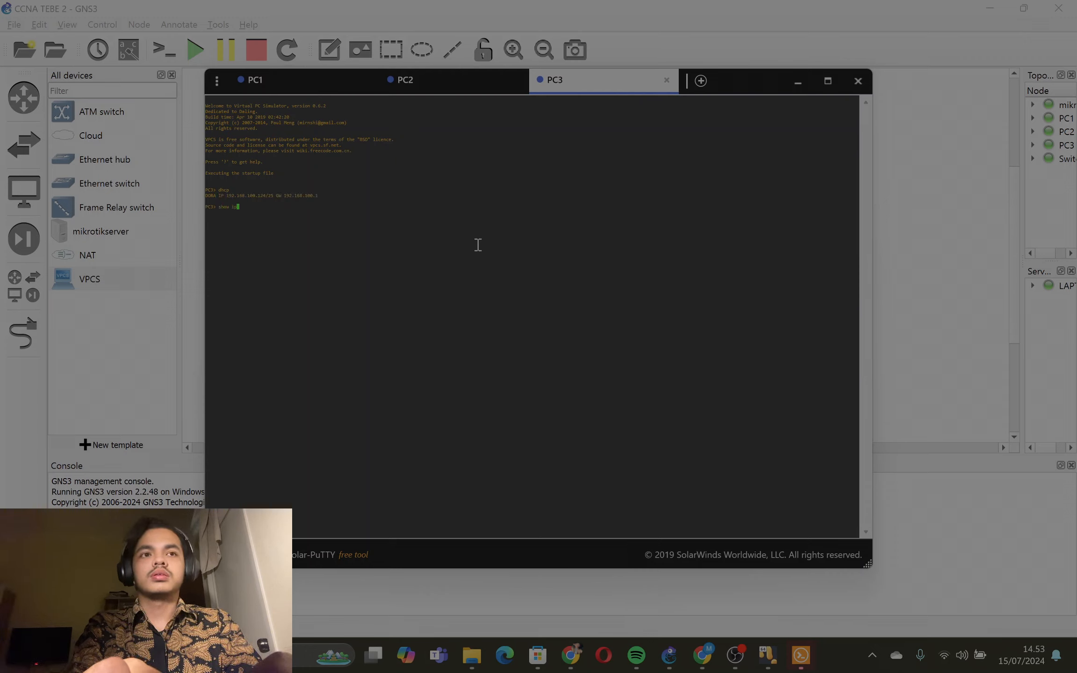
pyautogui.press('Return')
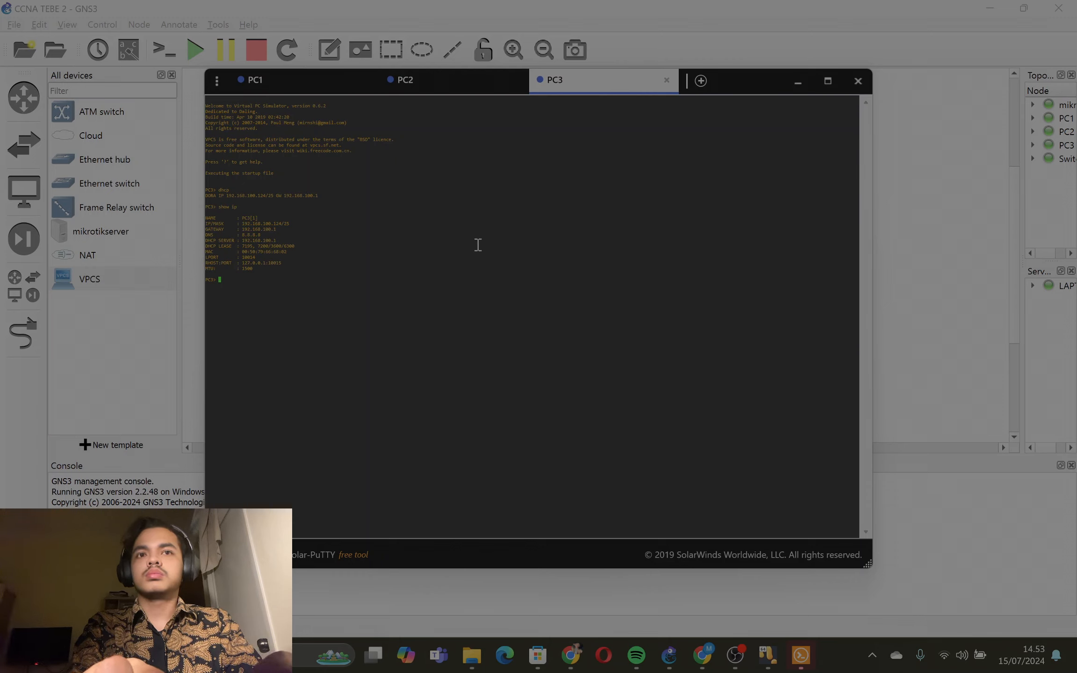
# - Ping the gateway 192.168.100.1/25 from PC3, then return to the GNS3 topology
pyautogui.write('pi')
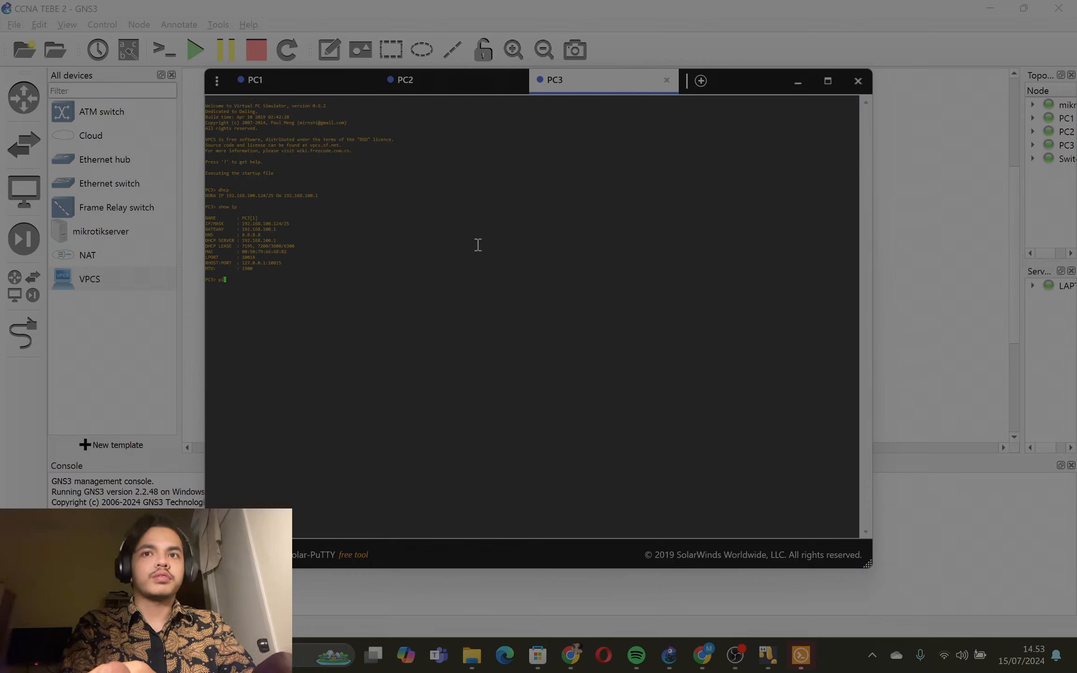
pyautogui.write('ng ')
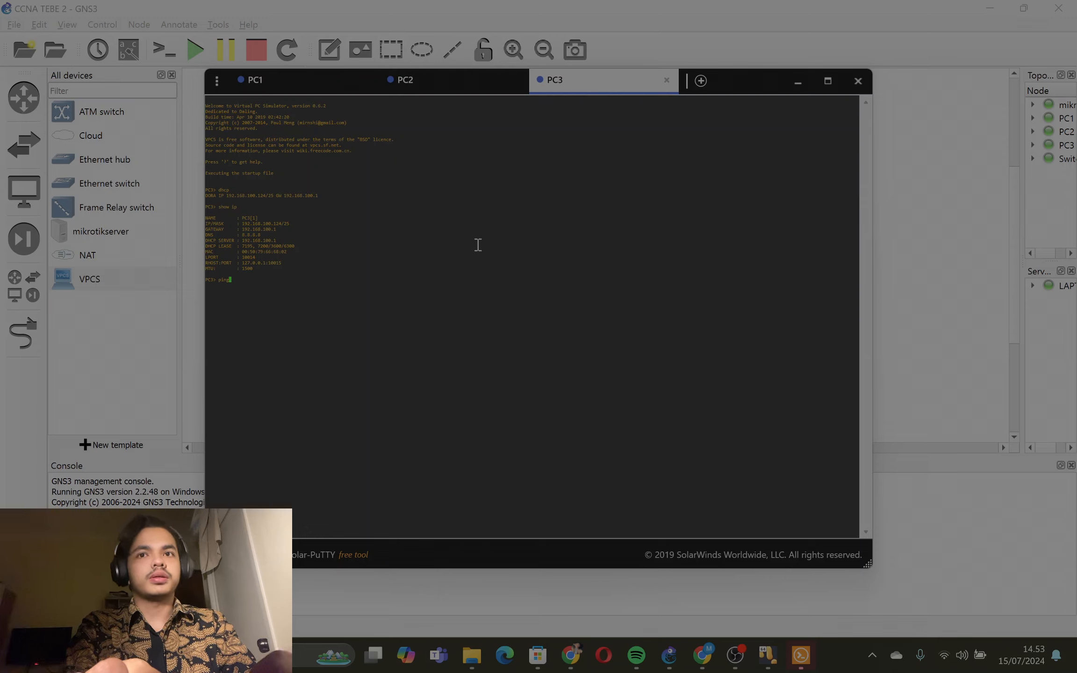
pyautogui.write('192.16')
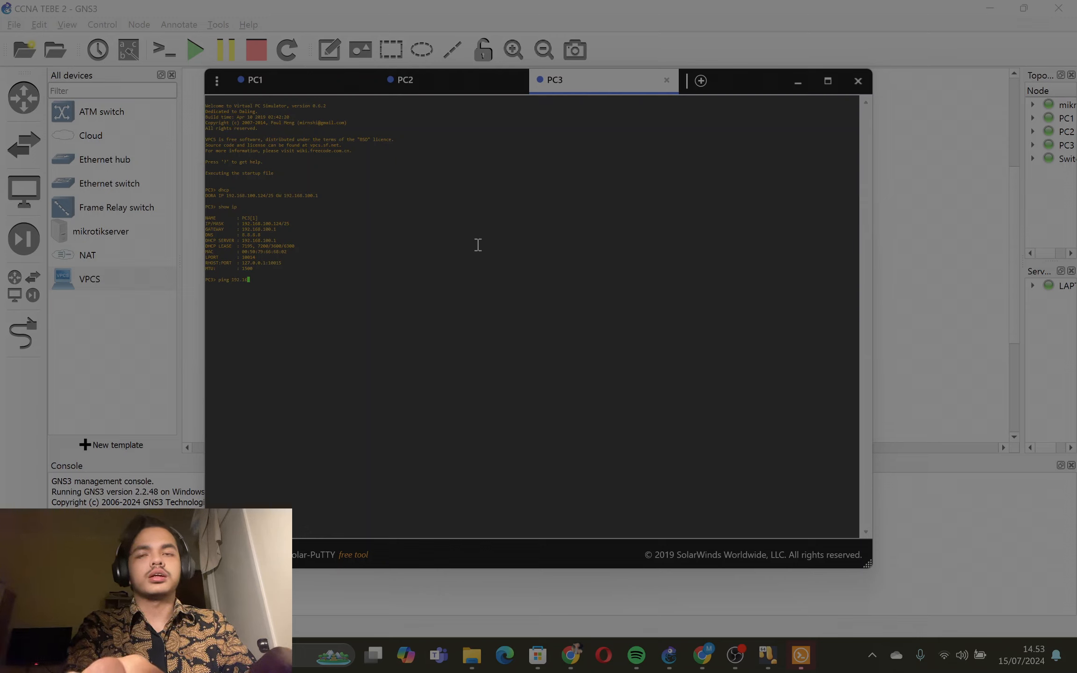
pyautogui.write('8.100.')
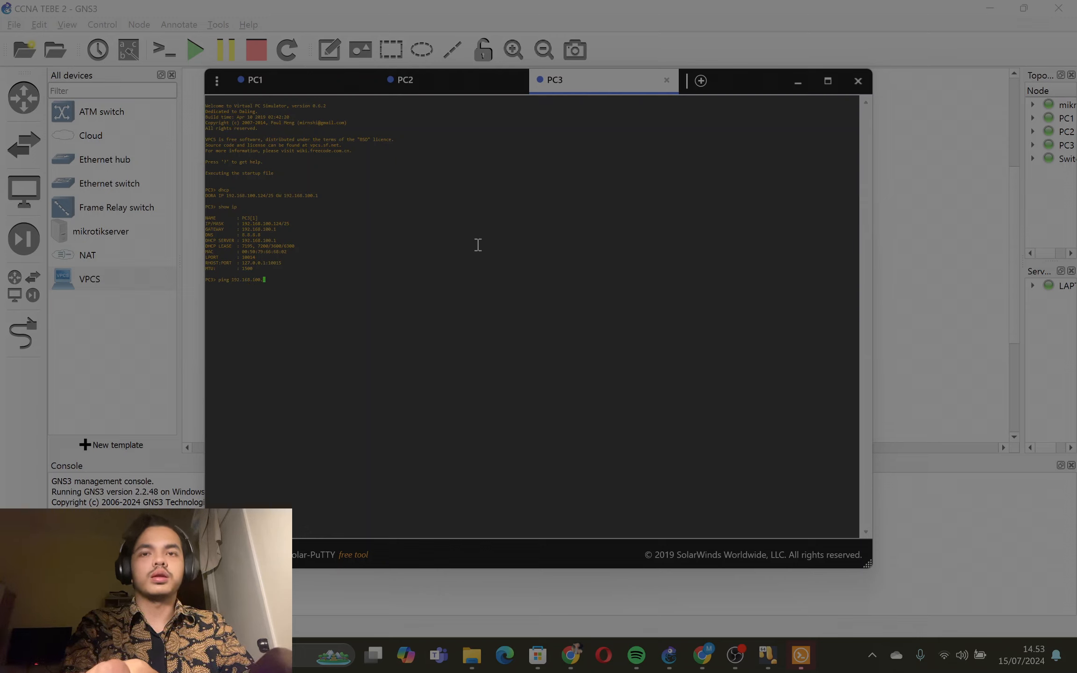
pyautogui.write('1/2')
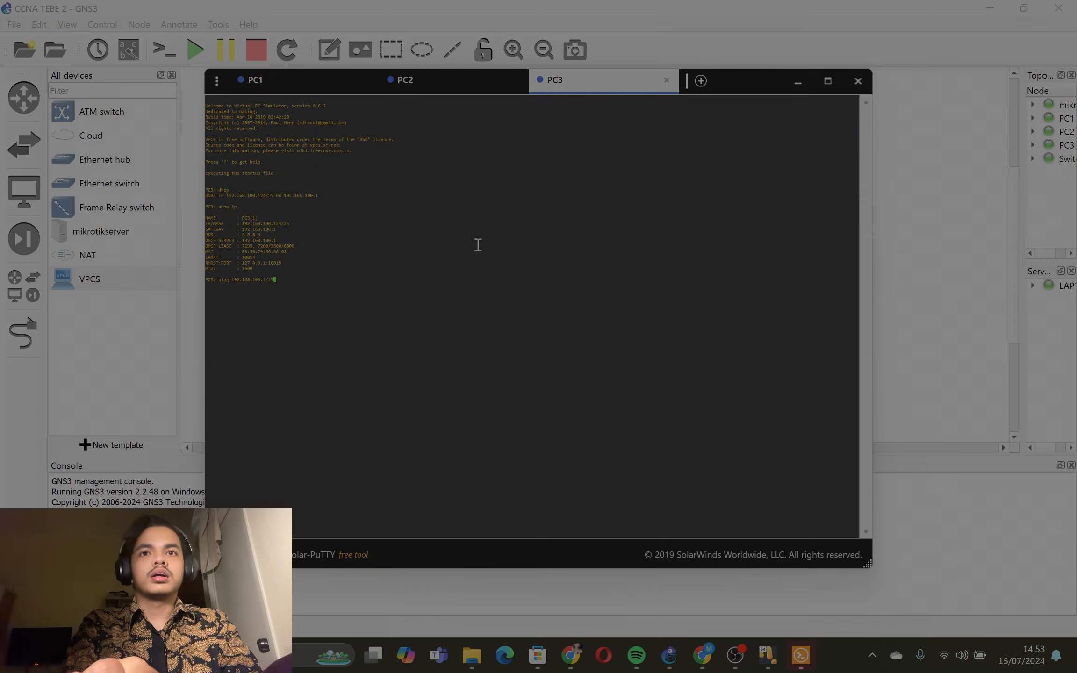
pyautogui.write('5')
pyautogui.press('Return')
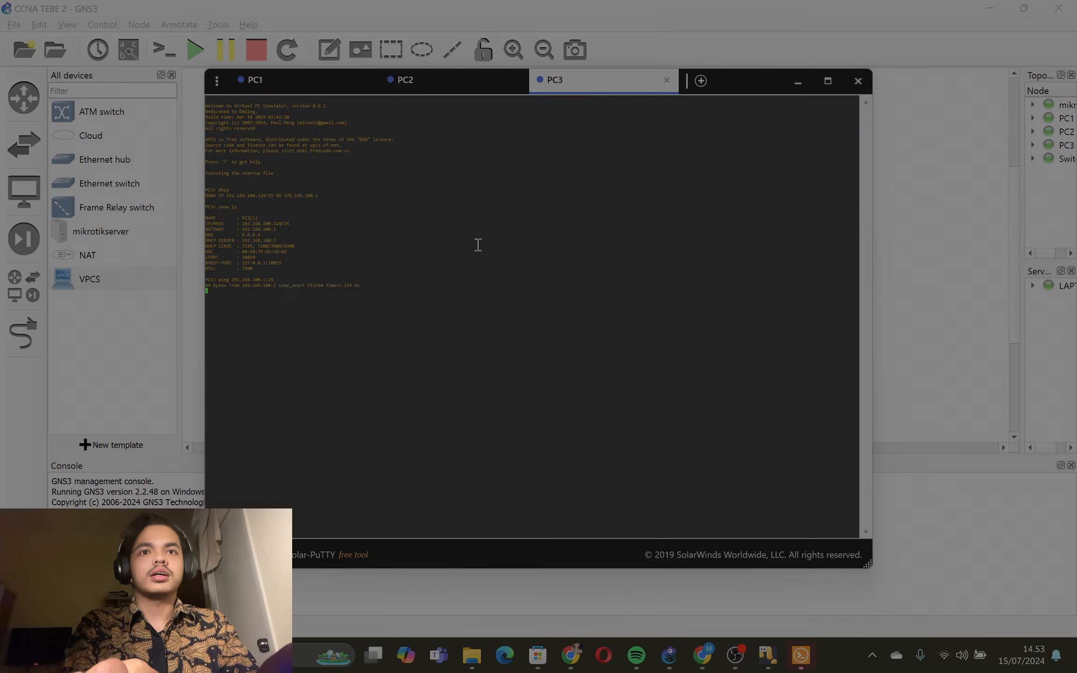
pyautogui.click(802, 79)
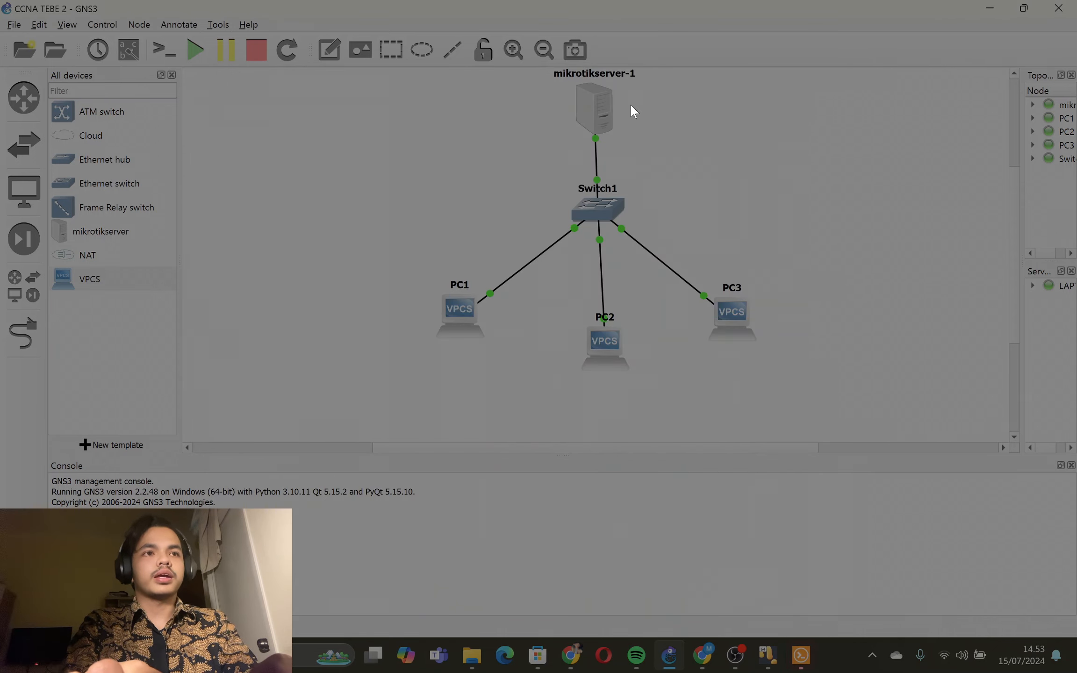